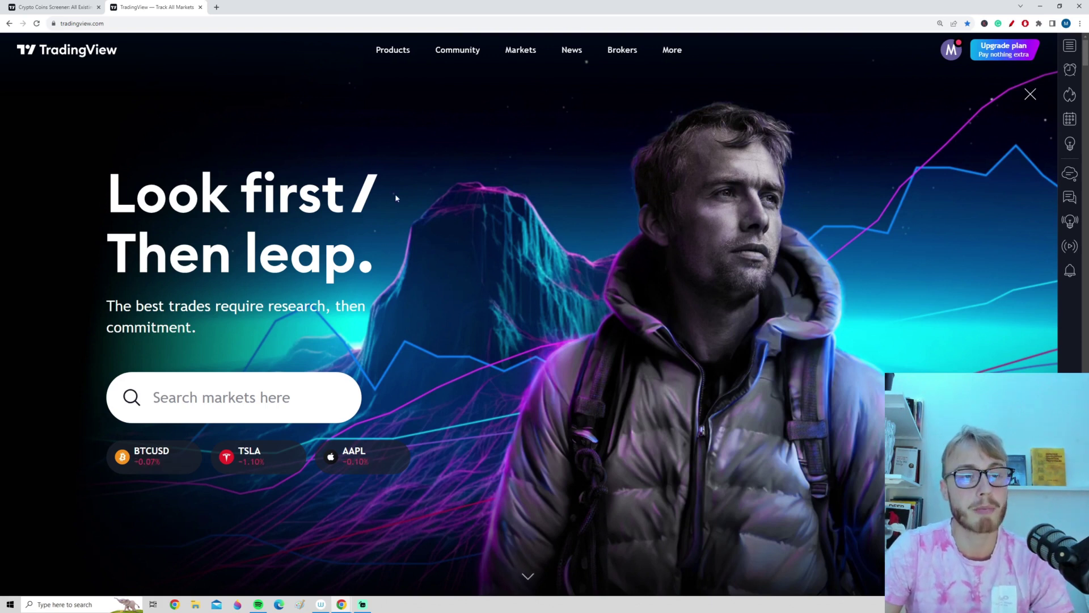
- Open the Crypto Coins screener from Products > Screeners, listing all 748 coins with Bitcoin first
{"action": "mouse_move", "coordinate": [404, 57]}
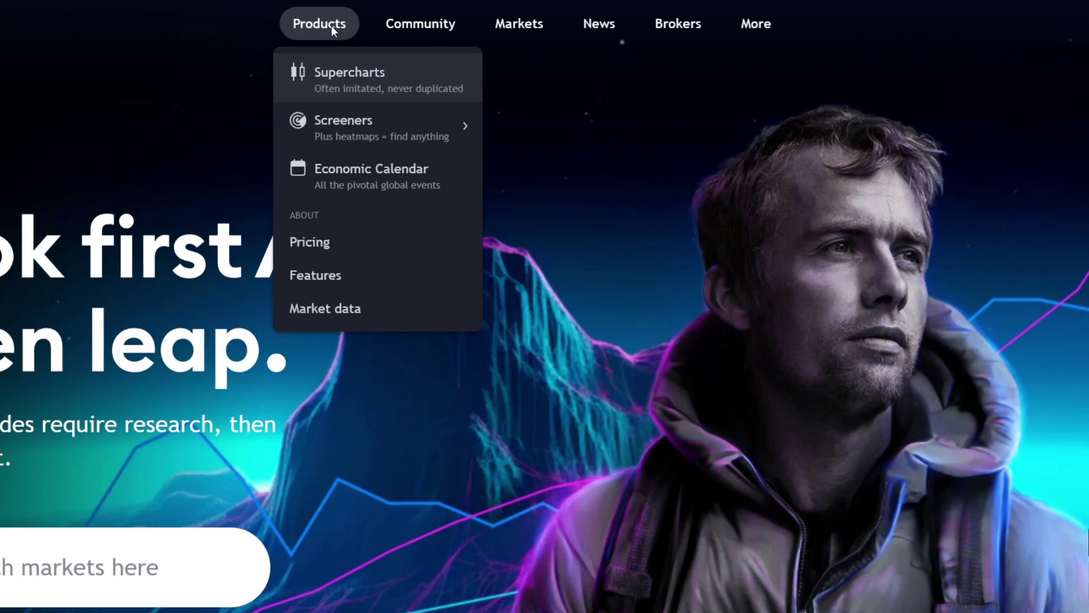
{"action": "mouse_move", "coordinate": [397, 128]}
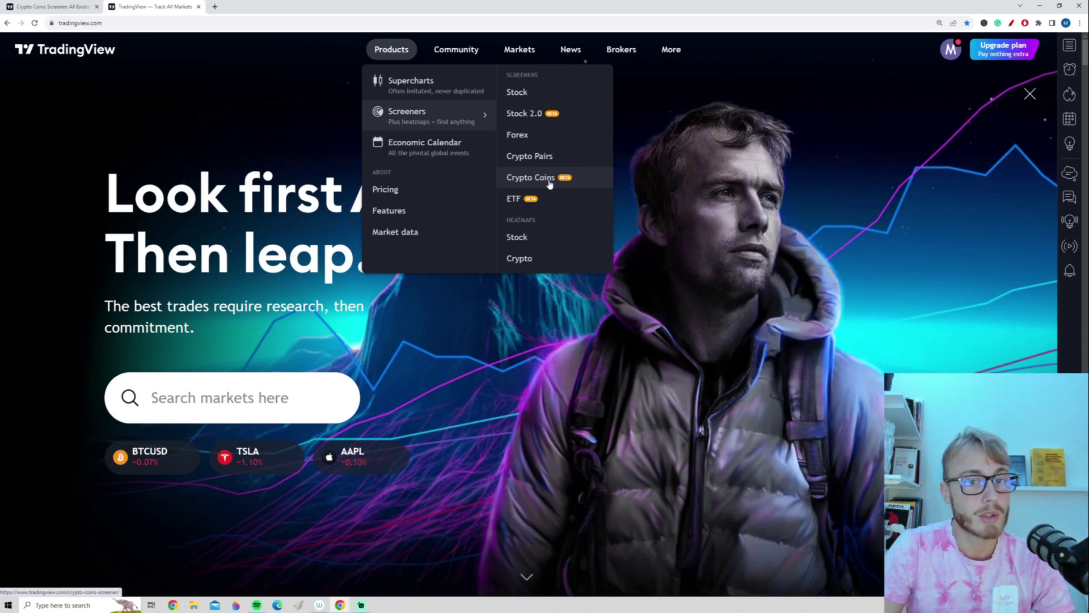
{"action": "left_click", "coordinate": [549, 184]}
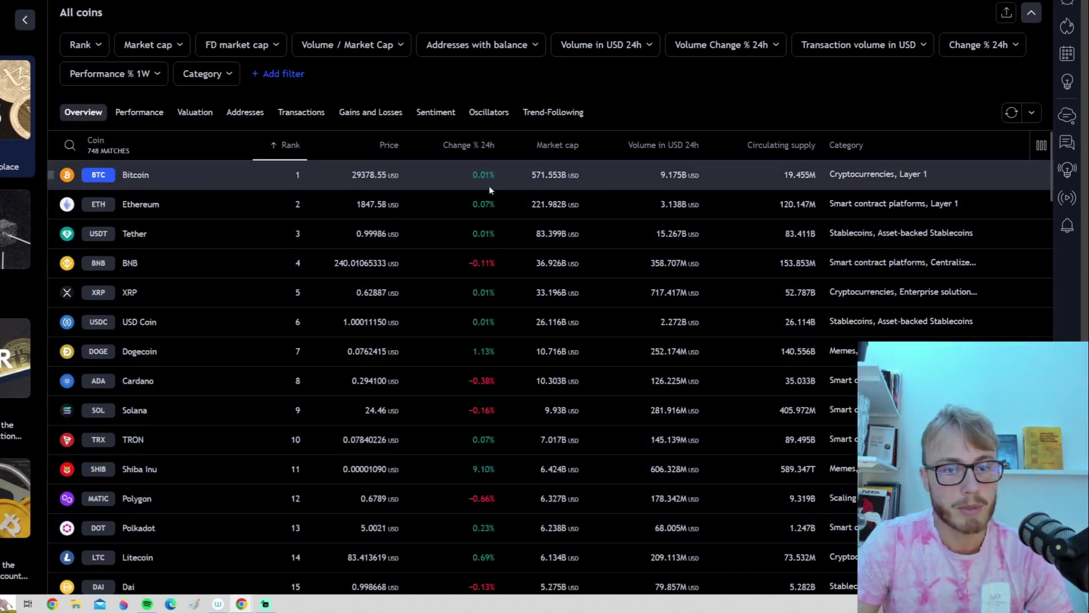
{"action": "left_click_drag", "start_coordinate": [350, 176], "coordinate": [451, 172]}
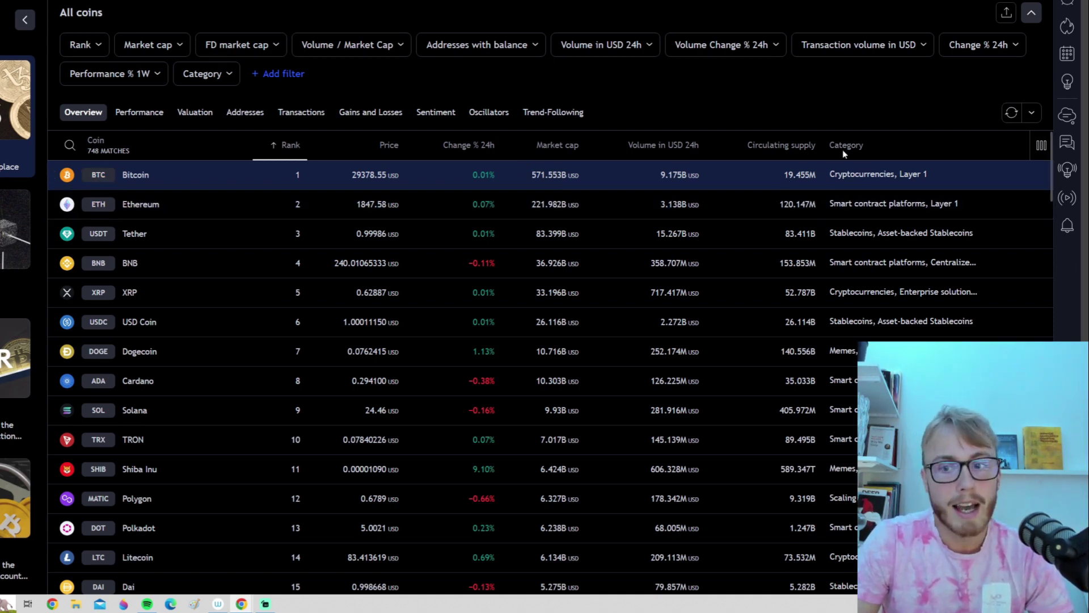
{"action": "left_click_drag", "start_coordinate": [832, 145], "coordinate": [863, 144]}
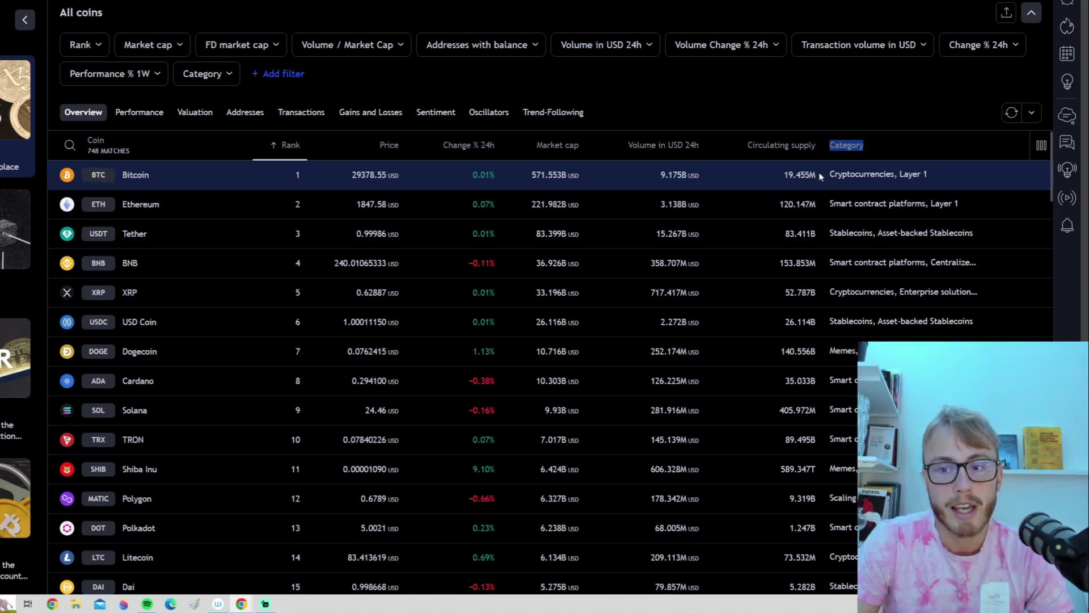
{"action": "left_click", "coordinate": [834, 207]}
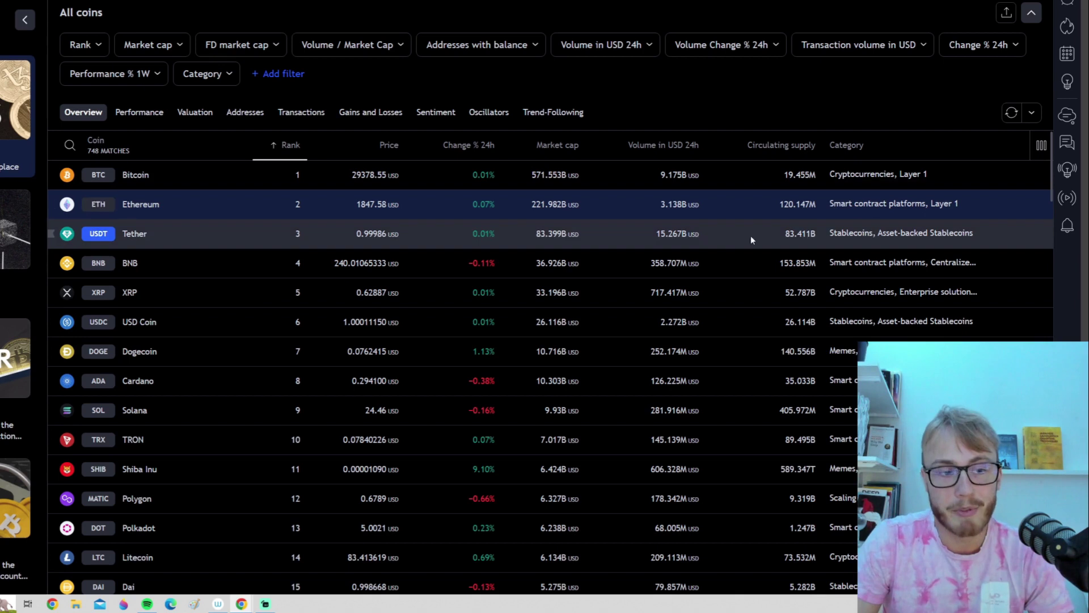
{"action": "left_click", "coordinate": [753, 350]}
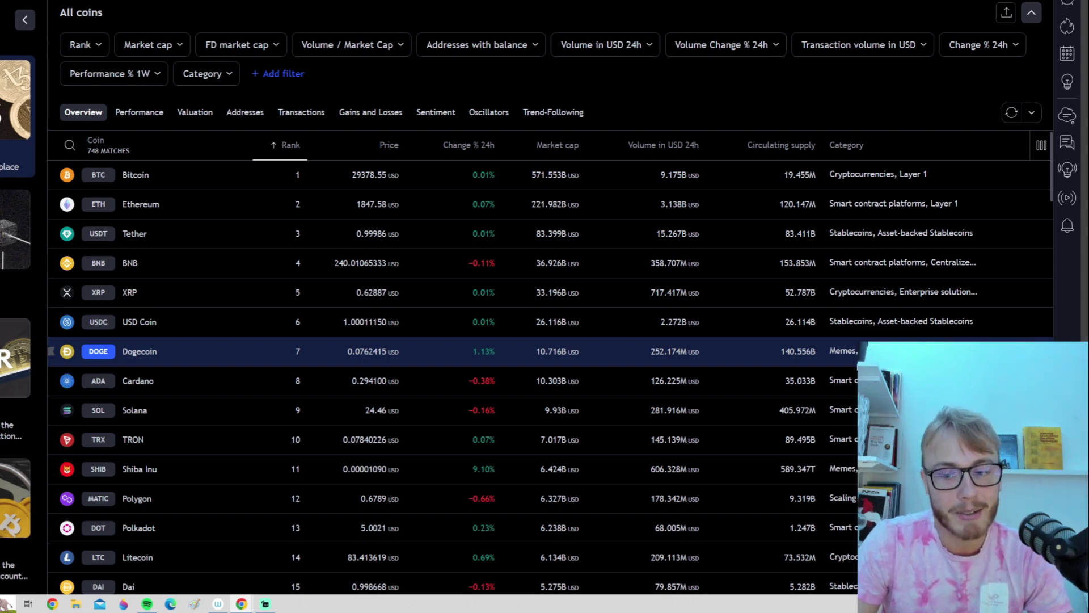
{"action": "left_click", "coordinate": [823, 470]}
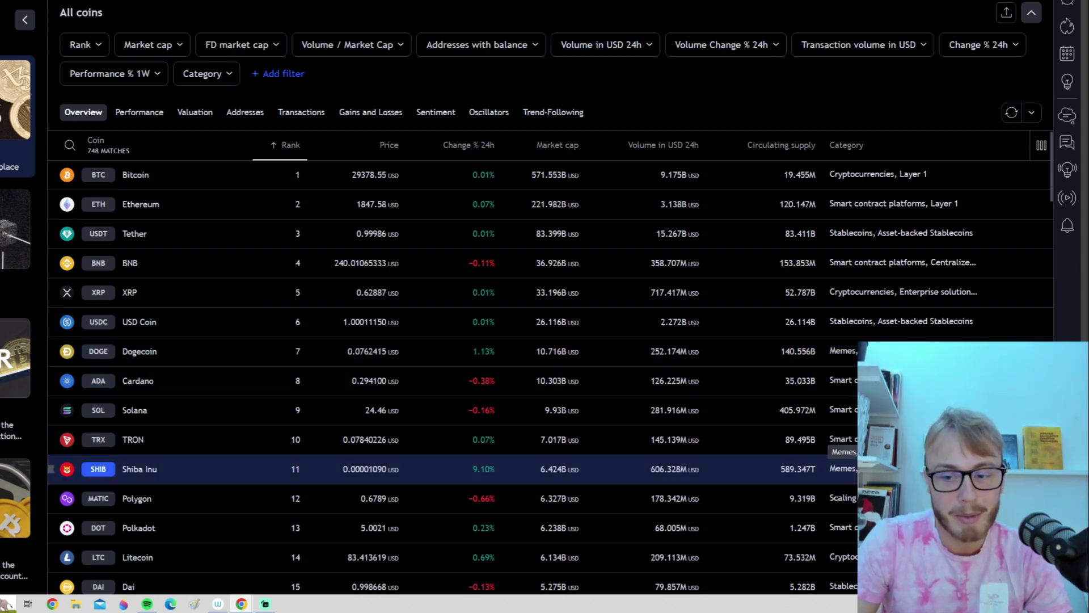
{"action": "scroll", "coordinate": [843, 454], "scroll_direction": "down", "scroll_amount": 2}
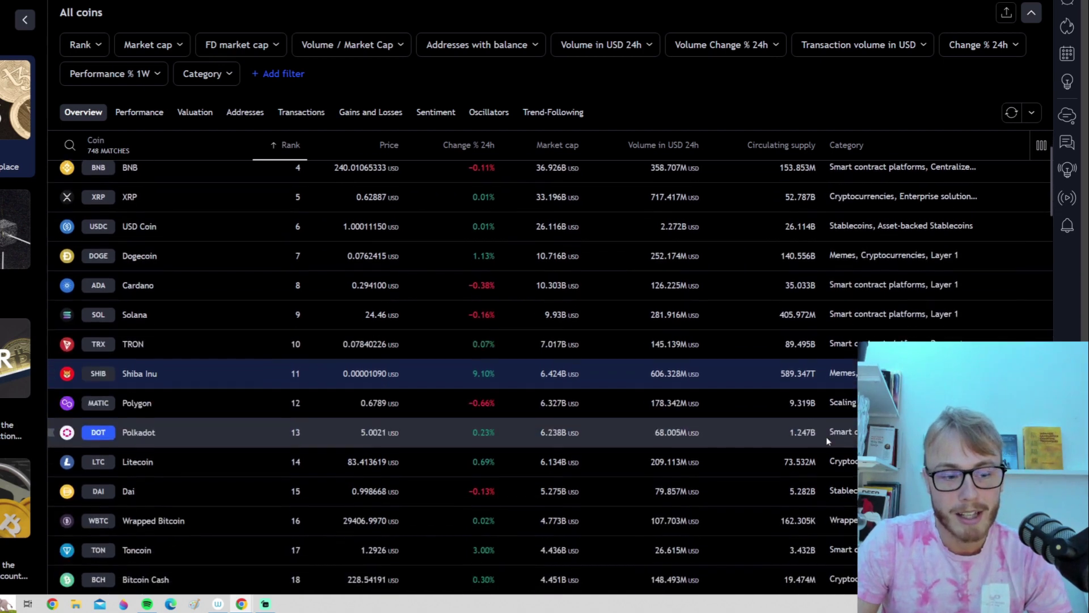
{"action": "scroll", "coordinate": [835, 427], "scroll_direction": "down", "scroll_amount": 1}
{"action": "left_click", "coordinate": [827, 352]}
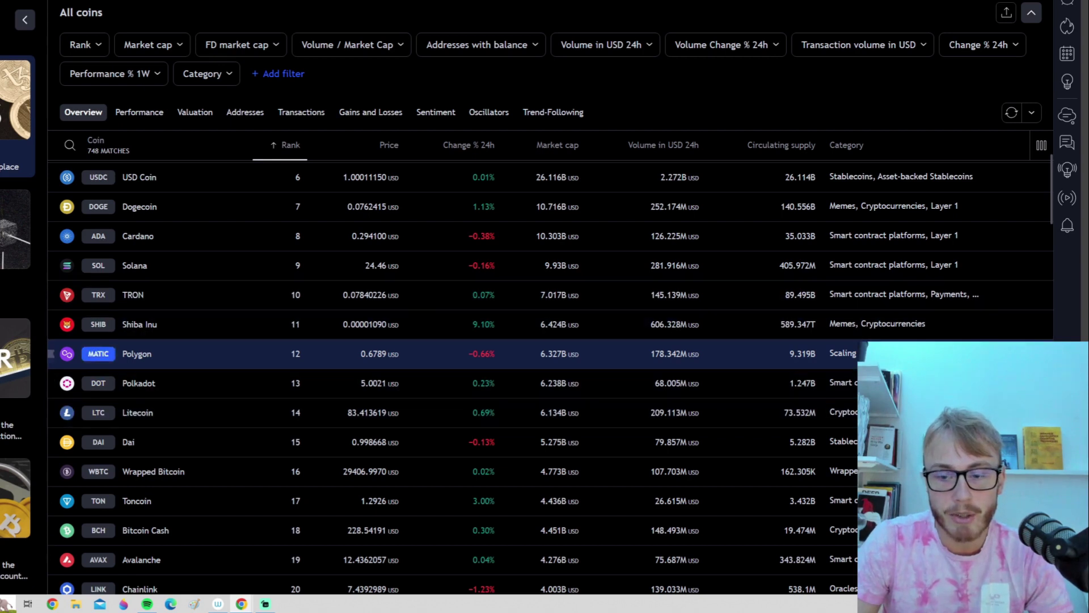
{"action": "scroll", "coordinate": [834, 448], "scroll_direction": "down", "scroll_amount": 1}
{"action": "scroll", "coordinate": [834, 448], "scroll_direction": "down", "scroll_amount": 8}
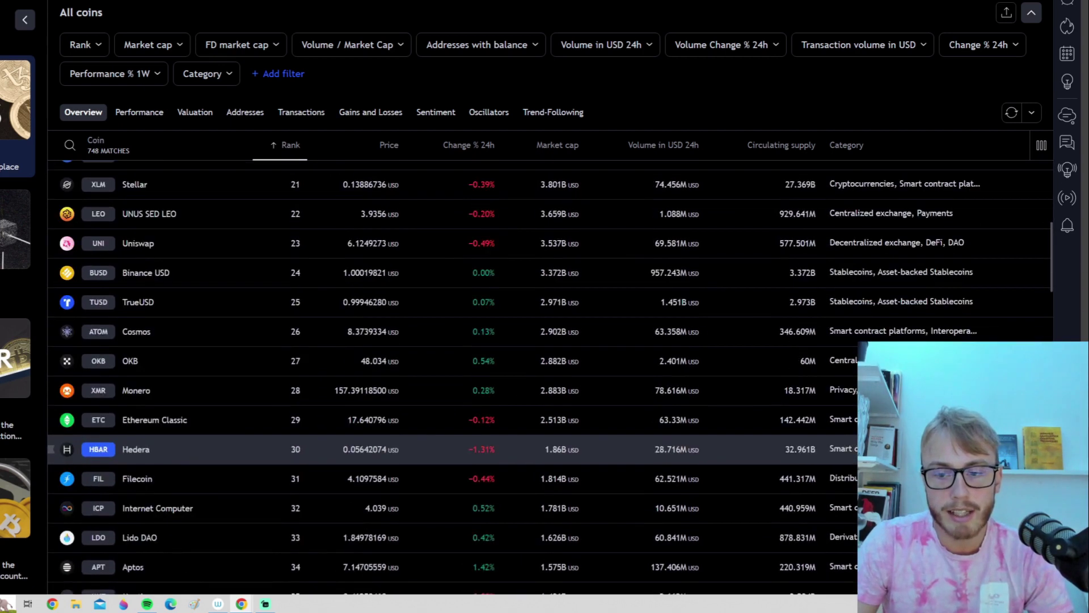
{"action": "scroll", "coordinate": [771, 431], "scroll_direction": "up", "scroll_amount": 12}
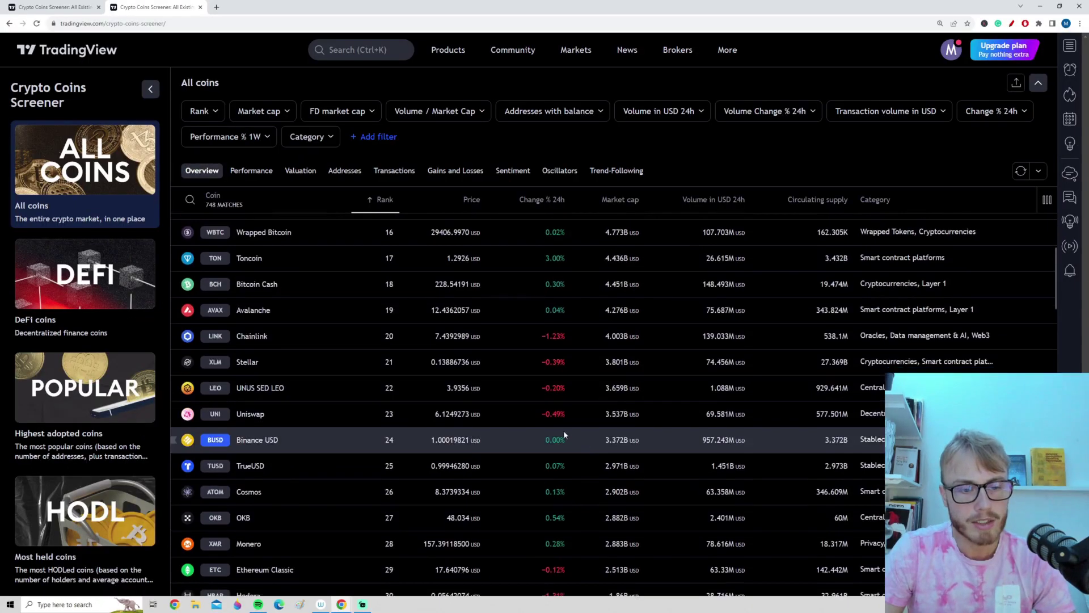
- Apply a Rank filter of 200 and below, cutting the list to 200 coins
{"action": "scroll", "coordinate": [562, 420], "scroll_direction": "up", "scroll_amount": 6}
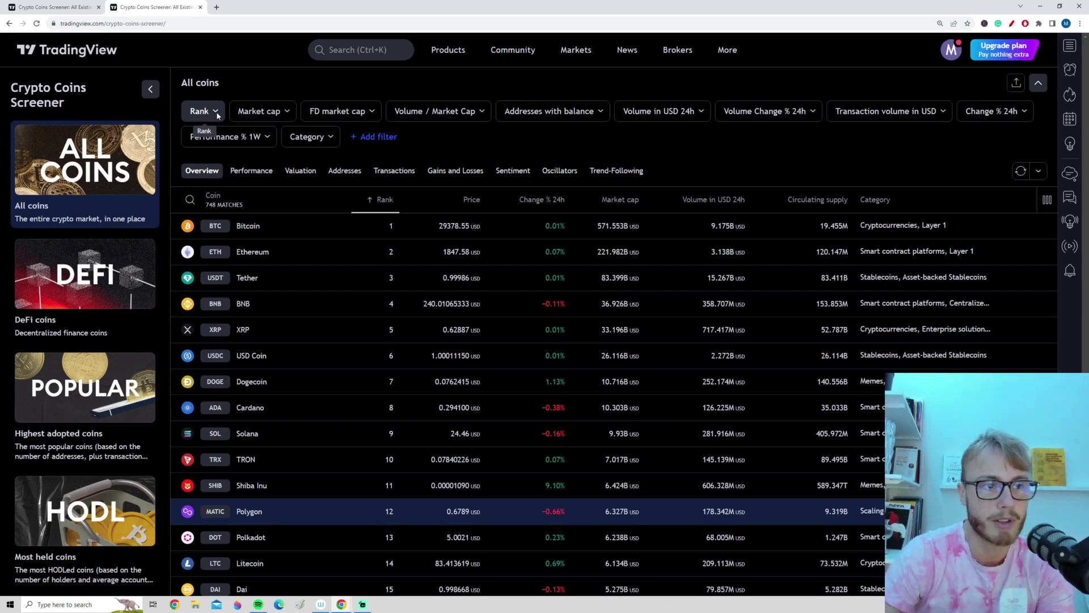
{"action": "left_click", "coordinate": [216, 112]}
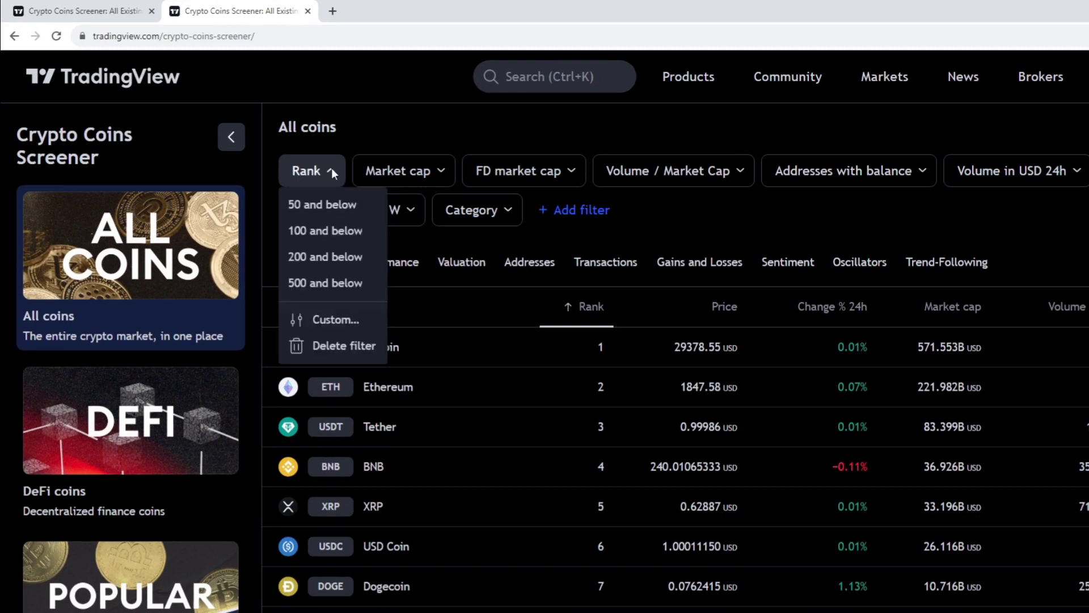
{"action": "left_click", "coordinate": [335, 256]}
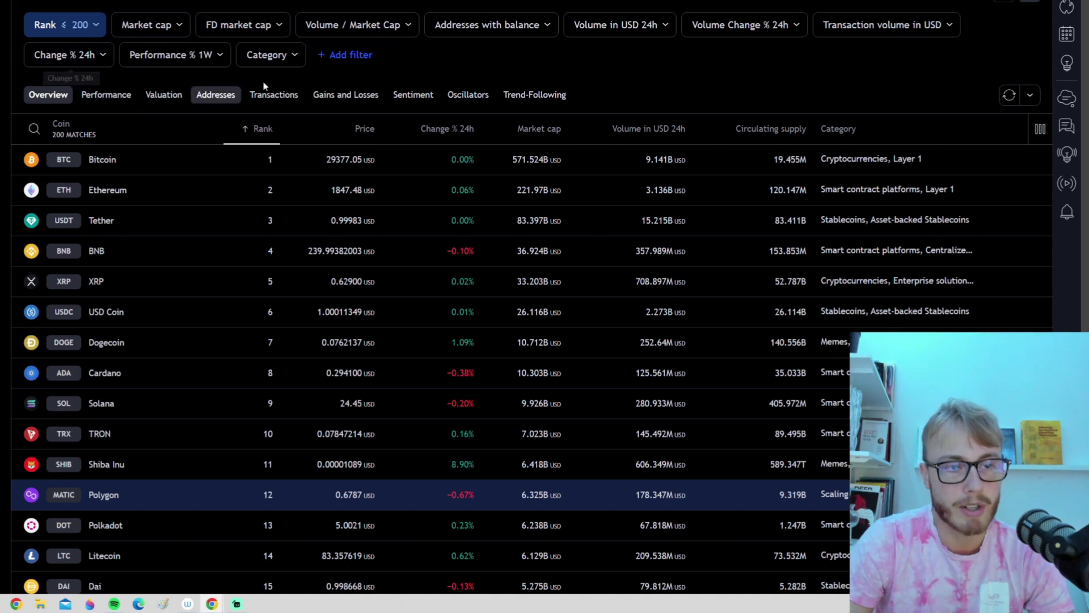
- In the Performance view, sort by 24h change both ways, then by 1-month performance descending
{"action": "left_click", "coordinate": [107, 95]}
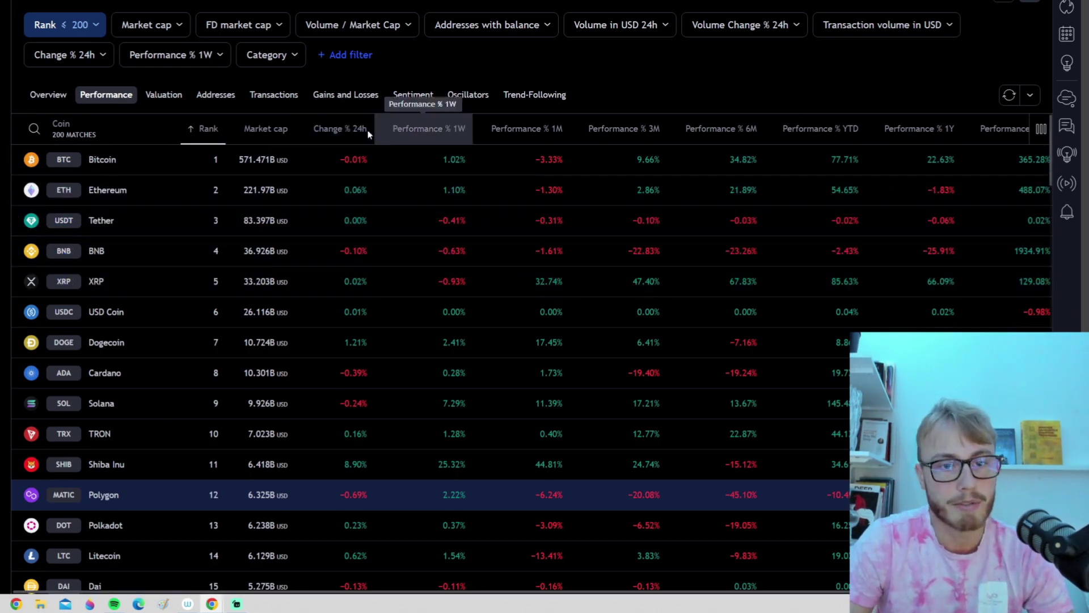
{"action": "left_click", "coordinate": [357, 128]}
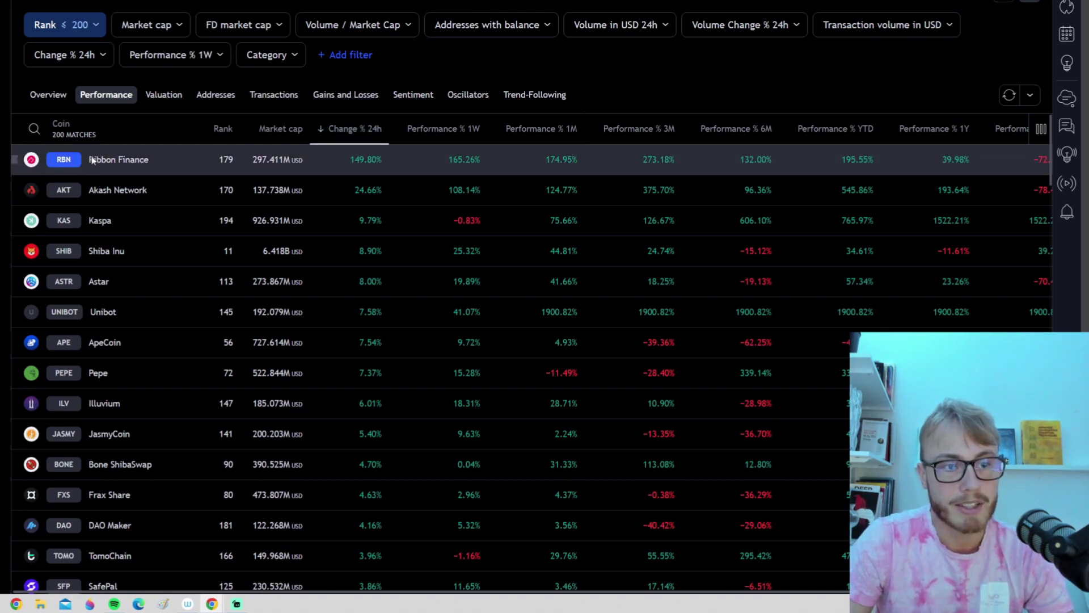
{"action": "left_click", "coordinate": [383, 159]}
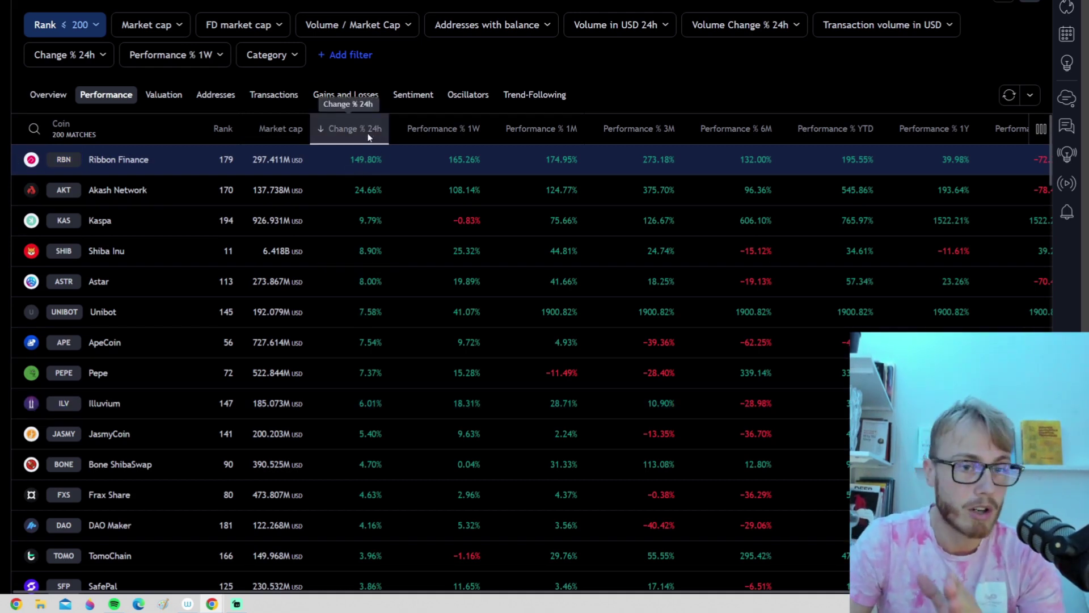
{"action": "left_click", "coordinate": [368, 129]}
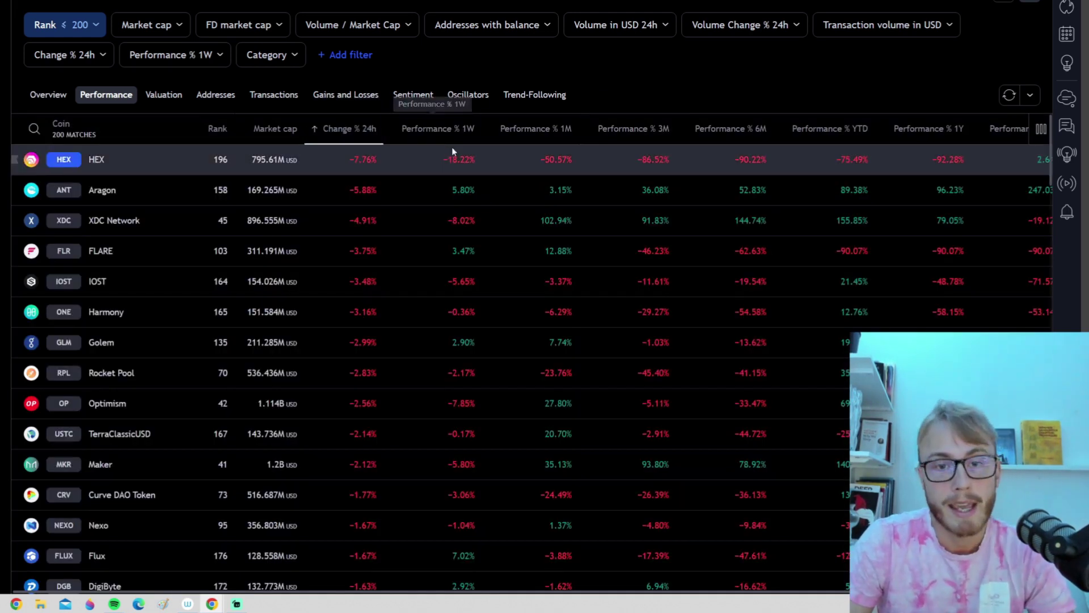
{"action": "left_click", "coordinate": [550, 128]}
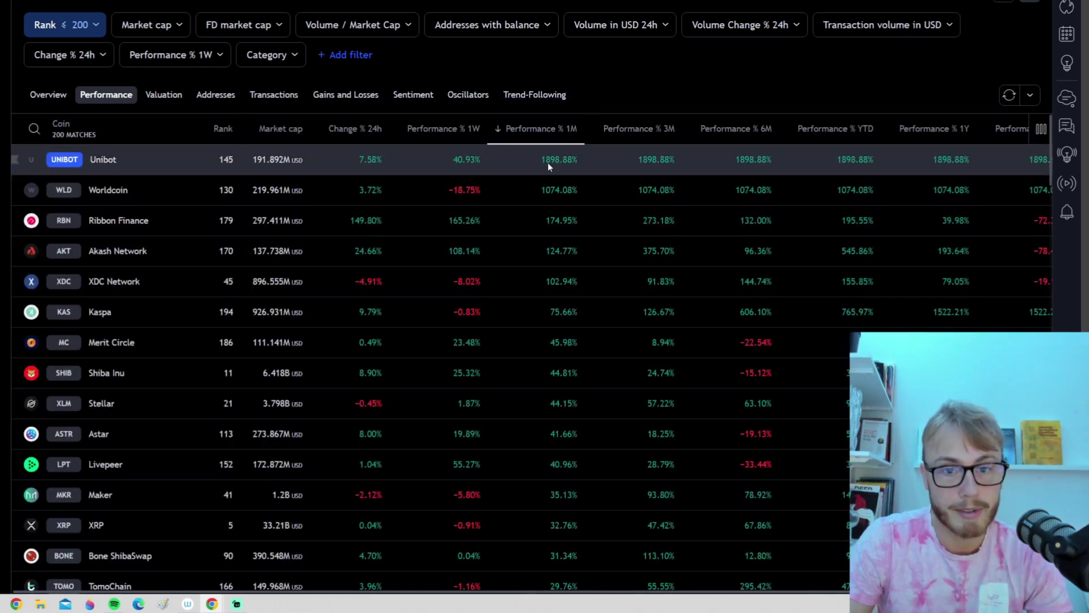
{"action": "left_click", "coordinate": [550, 162]}
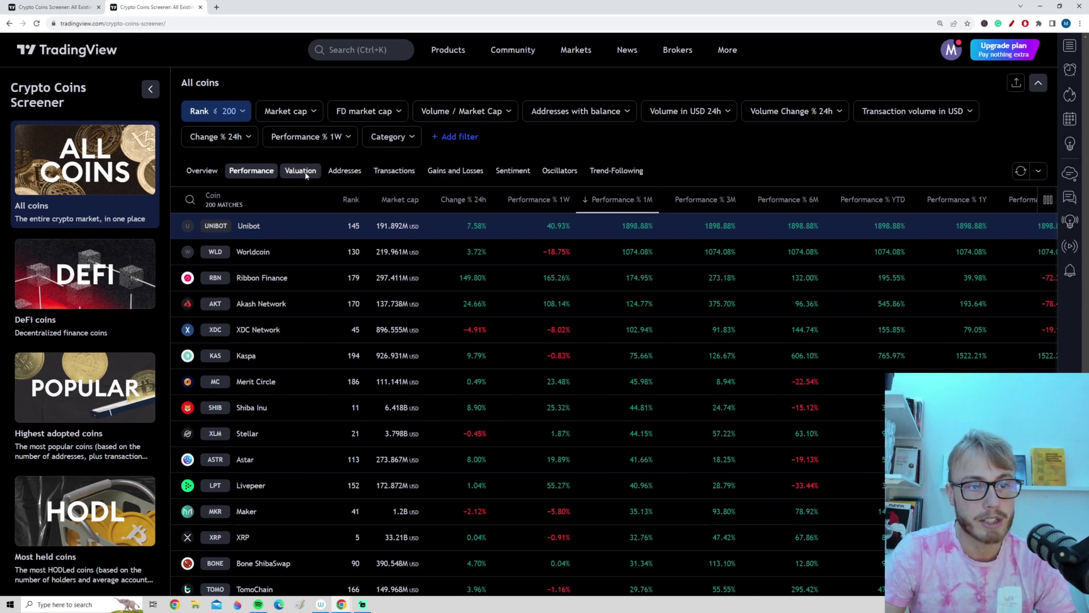
- Browse the Valuation and Address Statistics views, restoring rank order with Bitcoin on top
{"action": "left_click", "coordinate": [306, 171]}
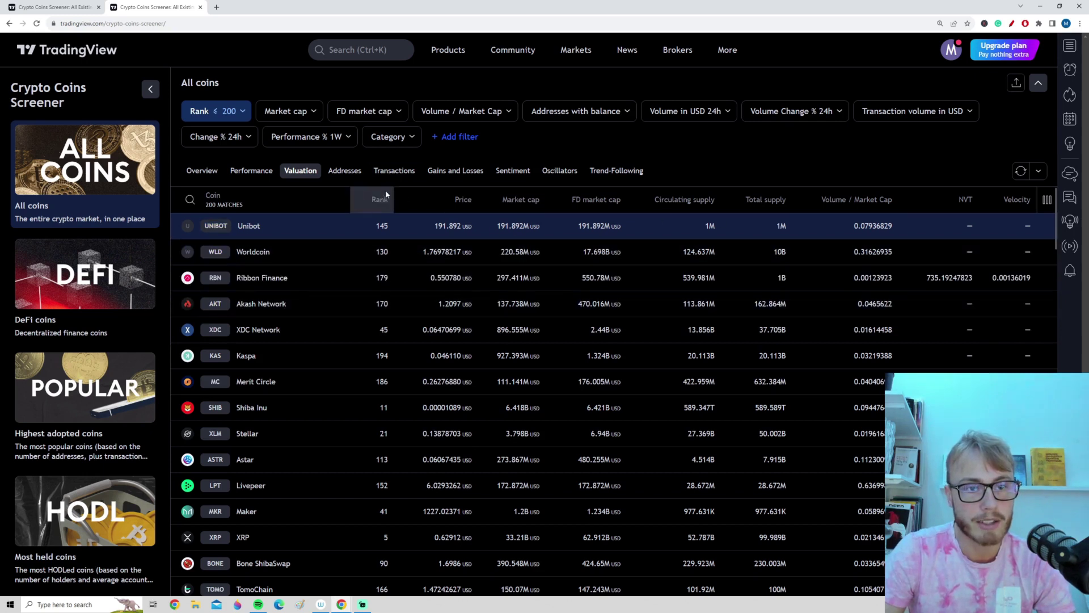
{"action": "left_click", "coordinate": [345, 171]}
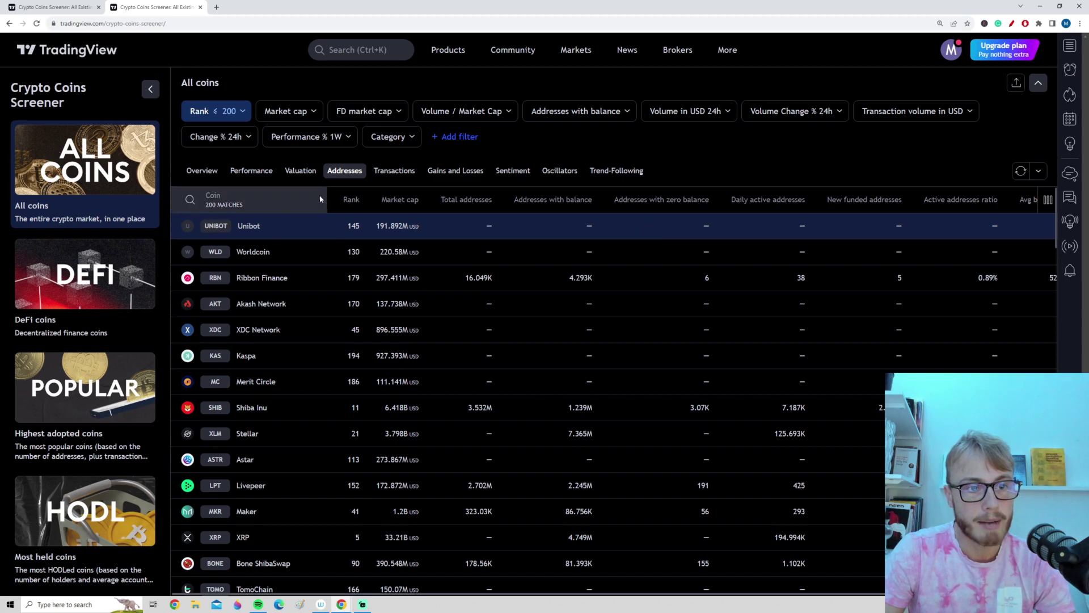
{"action": "left_click", "coordinate": [250, 200]}
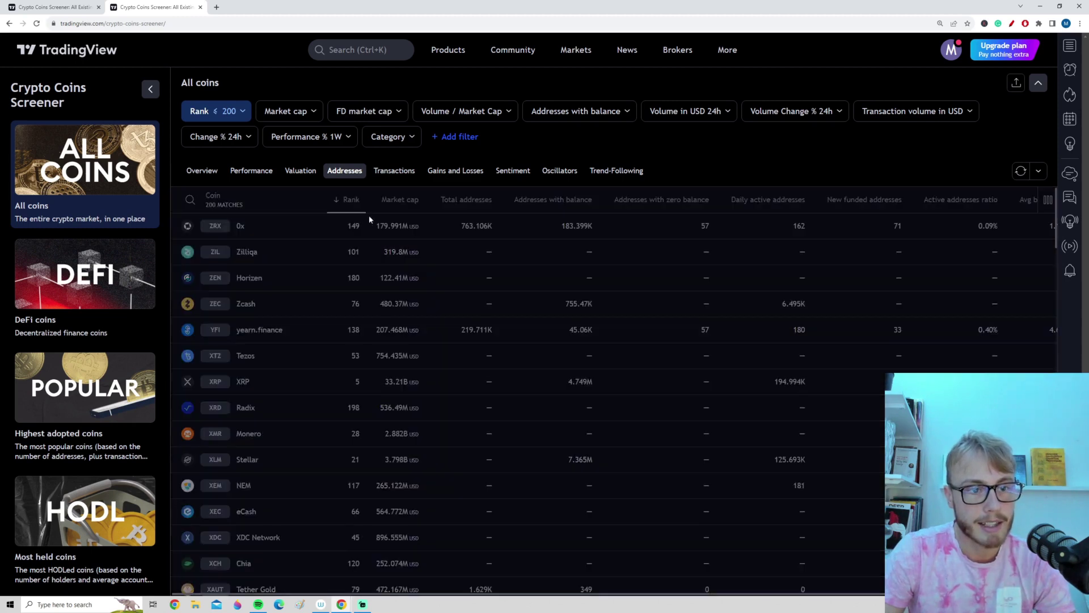
{"action": "left_click", "coordinate": [357, 200]}
{"action": "left_click", "coordinate": [355, 199]}
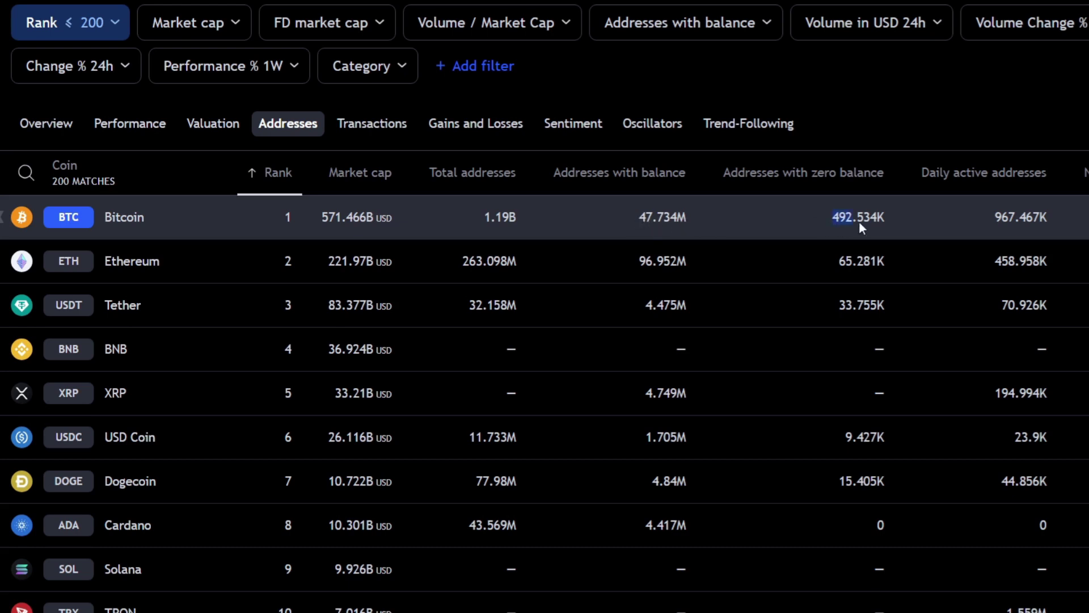
- Check Bitcoin's zero-balance address count, then switch the table to the Oscillators view
{"action": "left_click_drag", "start_coordinate": [863, 221], "coordinate": [912, 218]}
{"action": "left_click", "coordinate": [912, 218]}
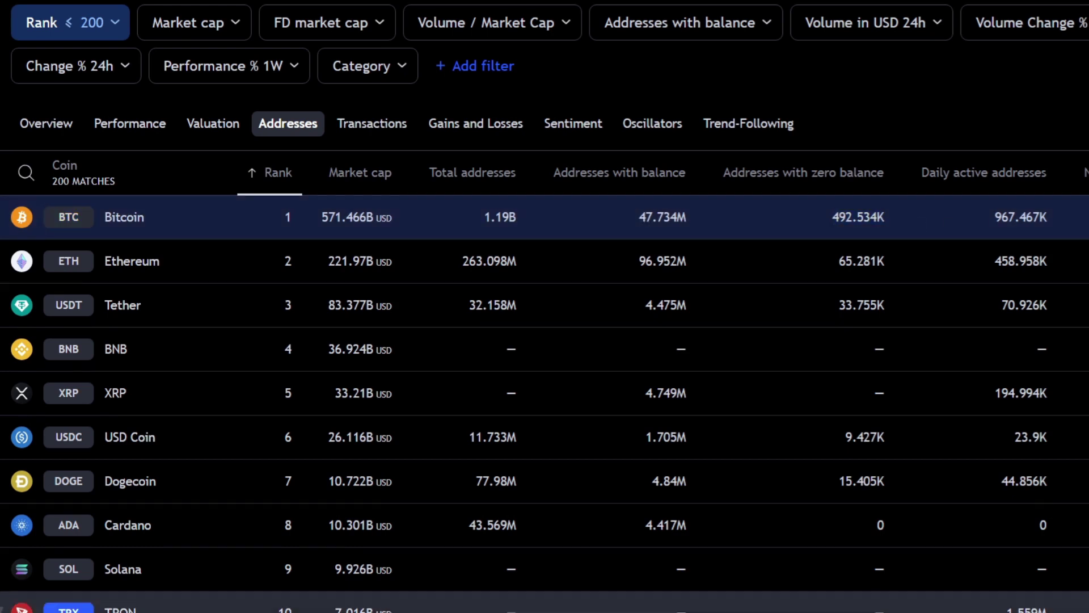
{"action": "scroll", "coordinate": [663, 382], "scroll_direction": "right", "scroll_amount": 2}
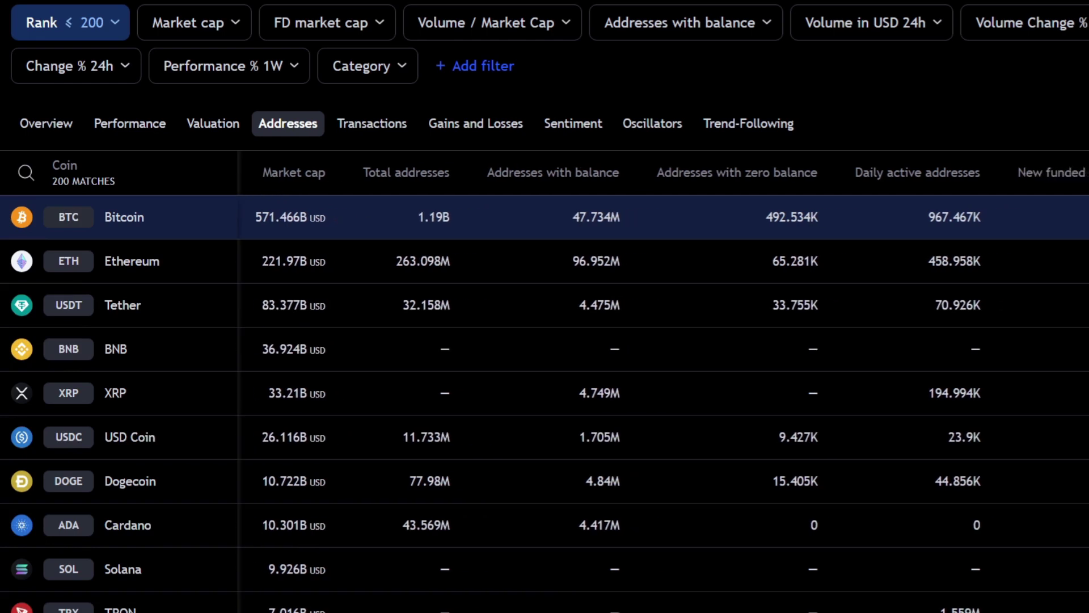
{"action": "scroll", "coordinate": [663, 382], "scroll_direction": "left", "scroll_amount": 2}
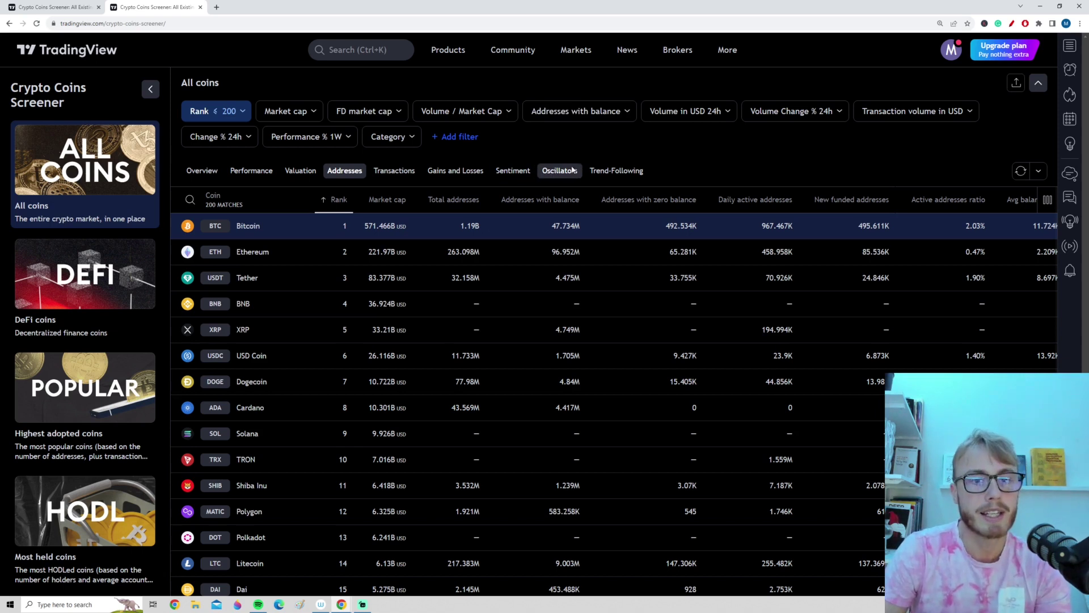
{"action": "left_click", "coordinate": [561, 176]}
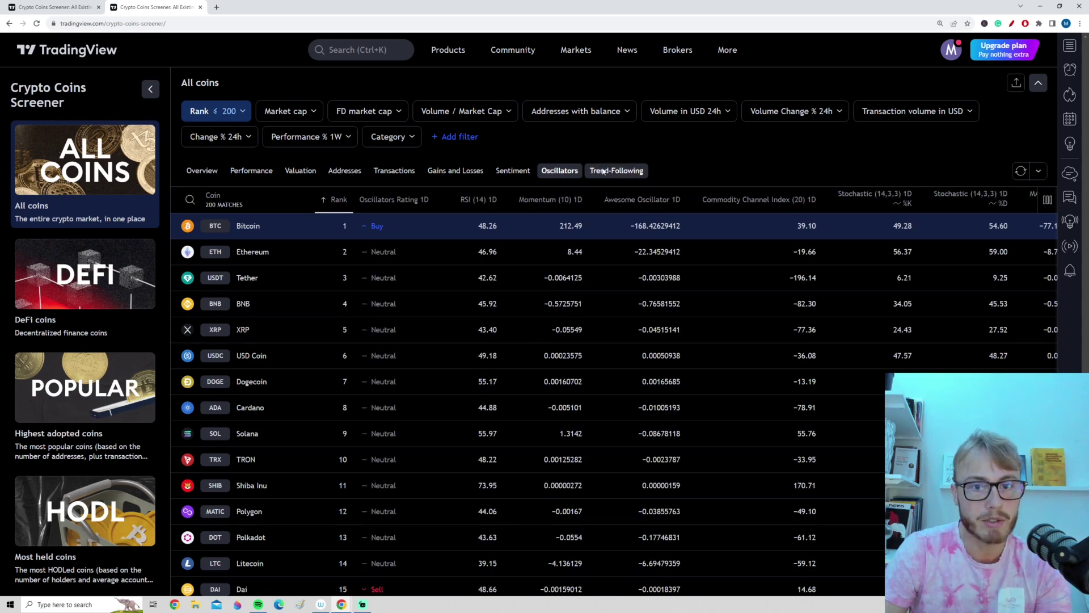
{"action": "left_click", "coordinate": [617, 175]}
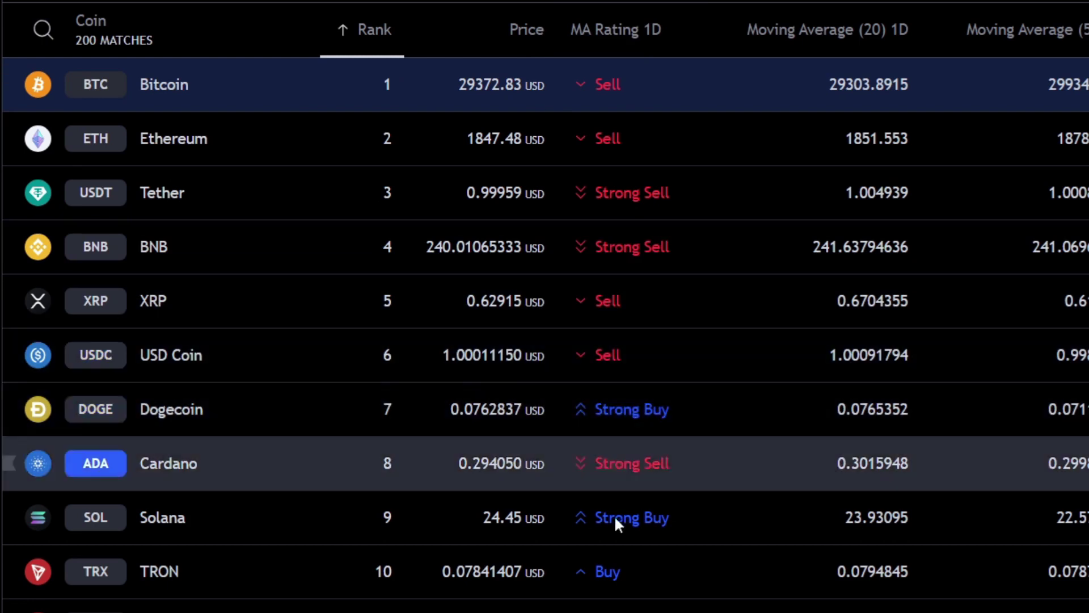
{"action": "scroll", "coordinate": [198, 400], "scroll_direction": "down", "scroll_amount": 4}
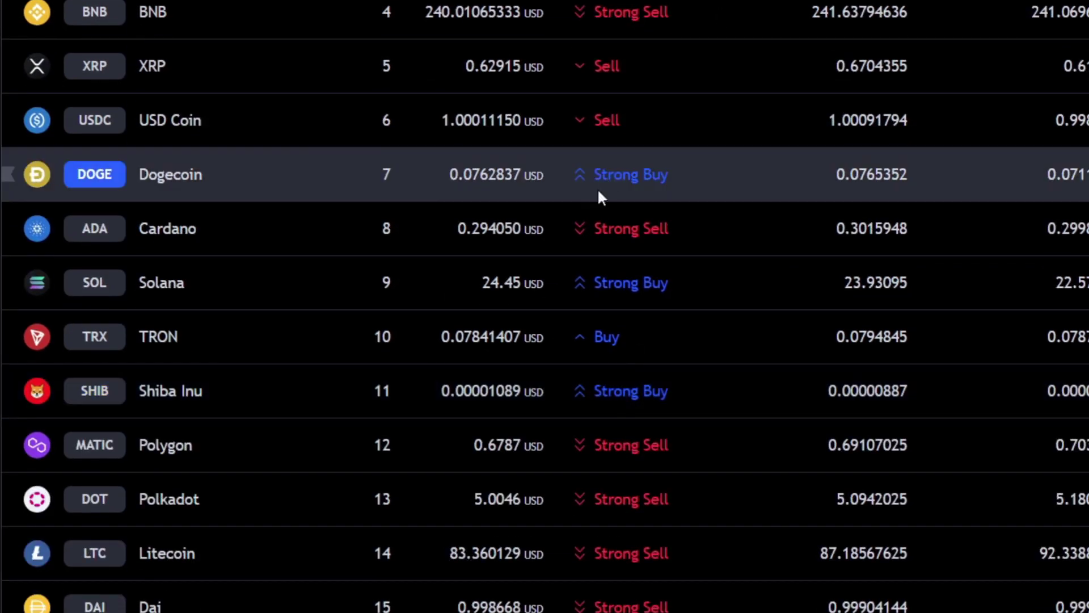
{"action": "scroll", "coordinate": [606, 376], "scroll_direction": "down", "scroll_amount": 2}
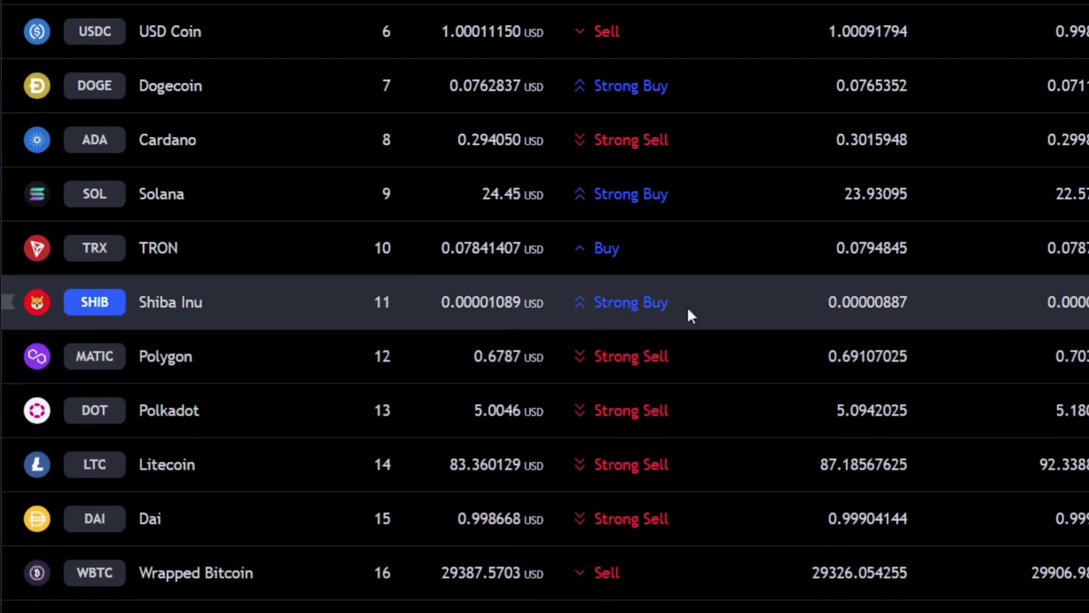
{"action": "scroll", "coordinate": [491, 283], "scroll_direction": "up", "scroll_amount": 1}
{"action": "scroll", "coordinate": [489, 187], "scroll_direction": "up", "scroll_amount": 1}
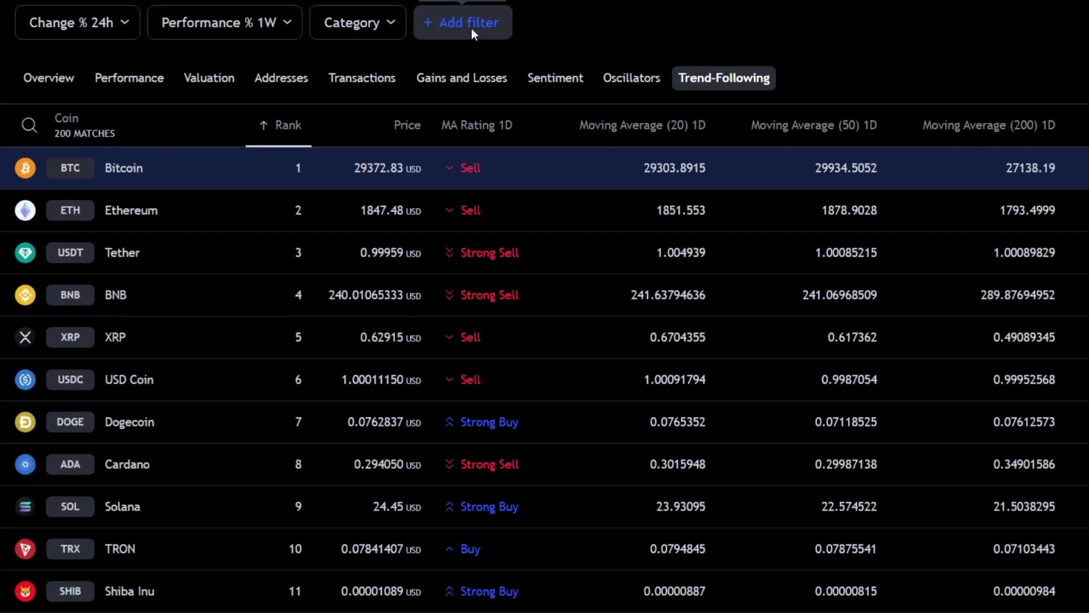
- Open the Filters dialog on Technicals, try an 'RSI' search, then scroll to Technical Rating
{"action": "left_click", "coordinate": [472, 34]}
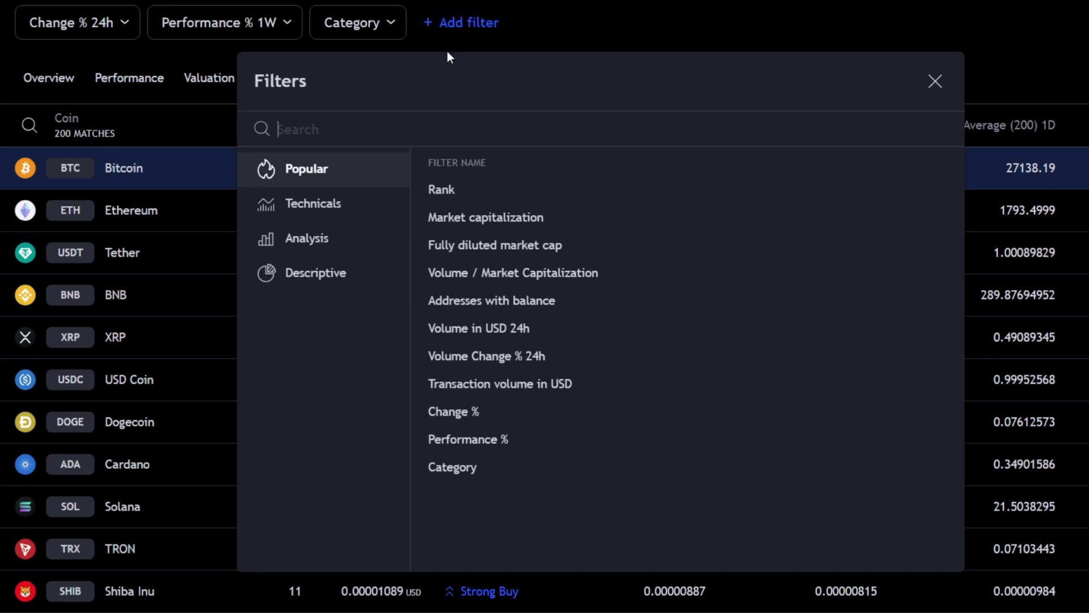
{"action": "left_click", "coordinate": [323, 208]}
{"action": "scroll", "coordinate": [566, 239], "scroll_direction": "down", "scroll_amount": 4}
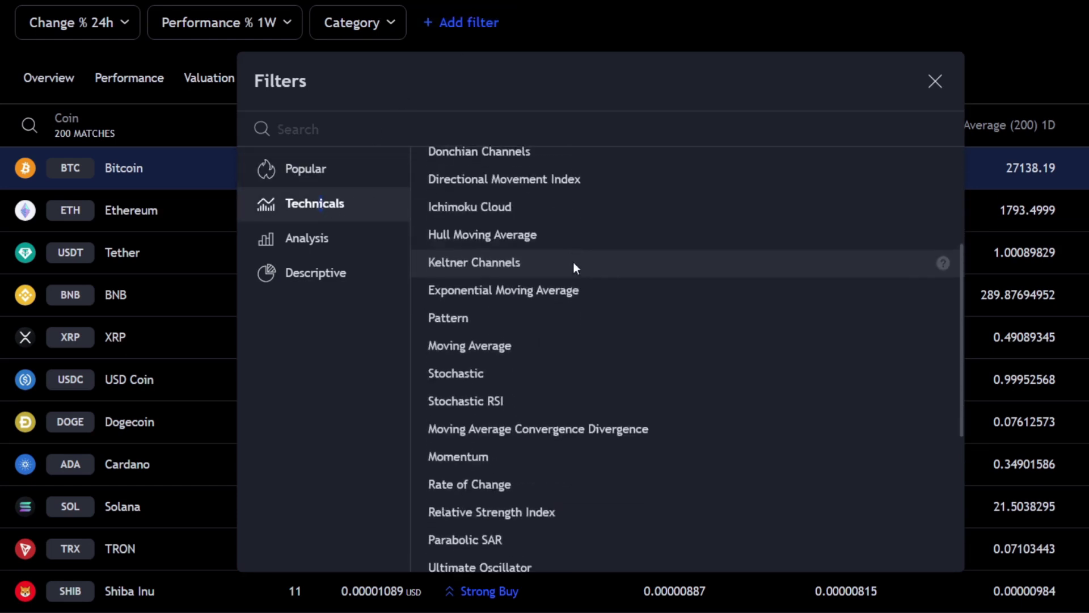
{"action": "scroll", "coordinate": [579, 341], "scroll_direction": "down", "scroll_amount": 5}
{"action": "scroll", "coordinate": [568, 431], "scroll_direction": "up", "scroll_amount": 6}
{"action": "scroll", "coordinate": [562, 340], "scroll_direction": "up", "scroll_amount": 3}
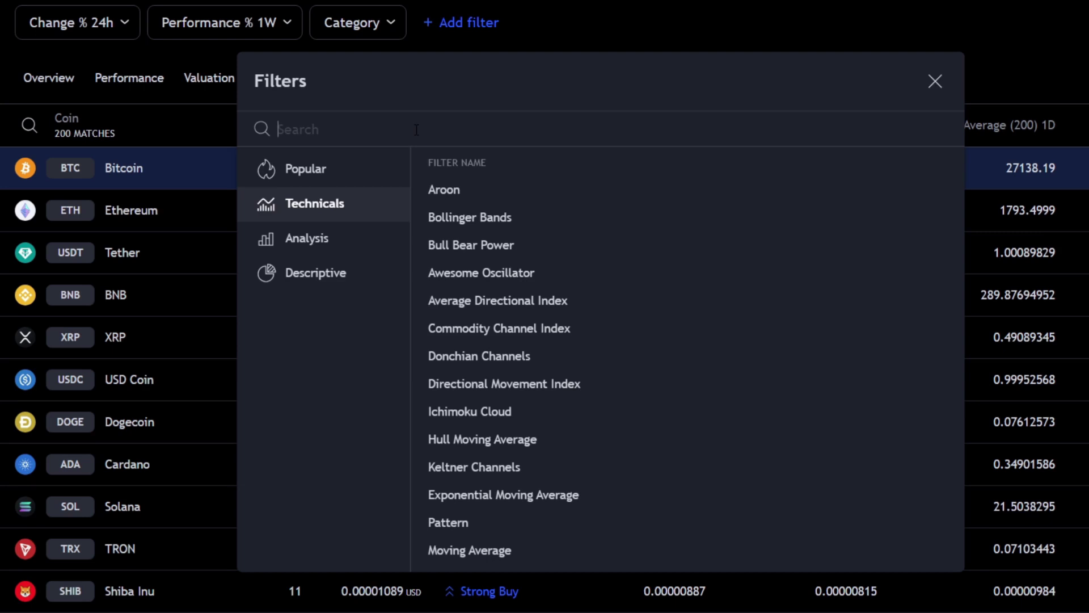
{"action": "type", "text": "RS"}
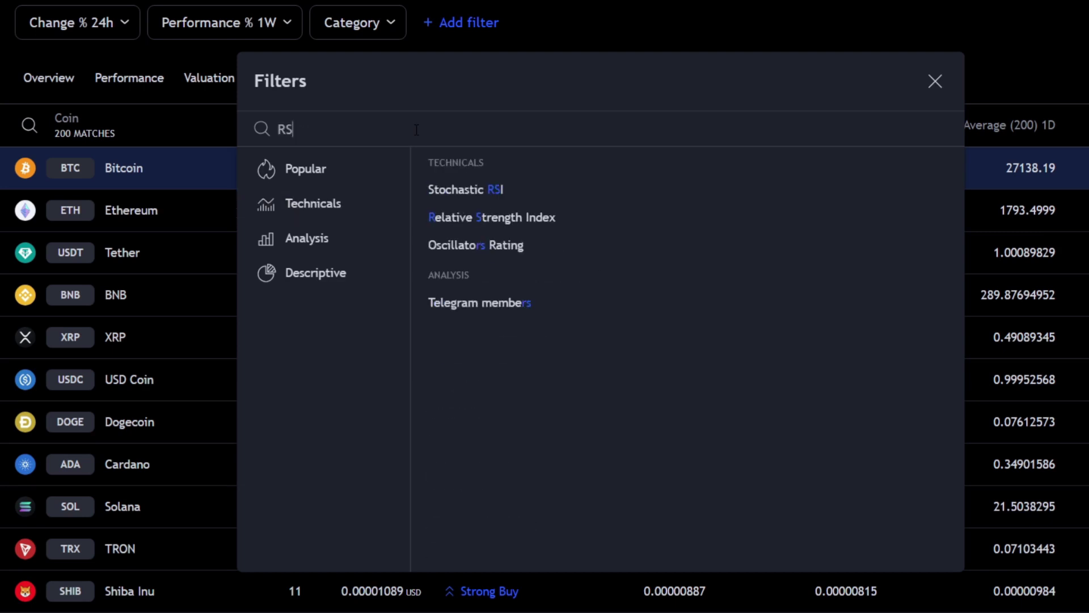
{"action": "type", "text": "I"}
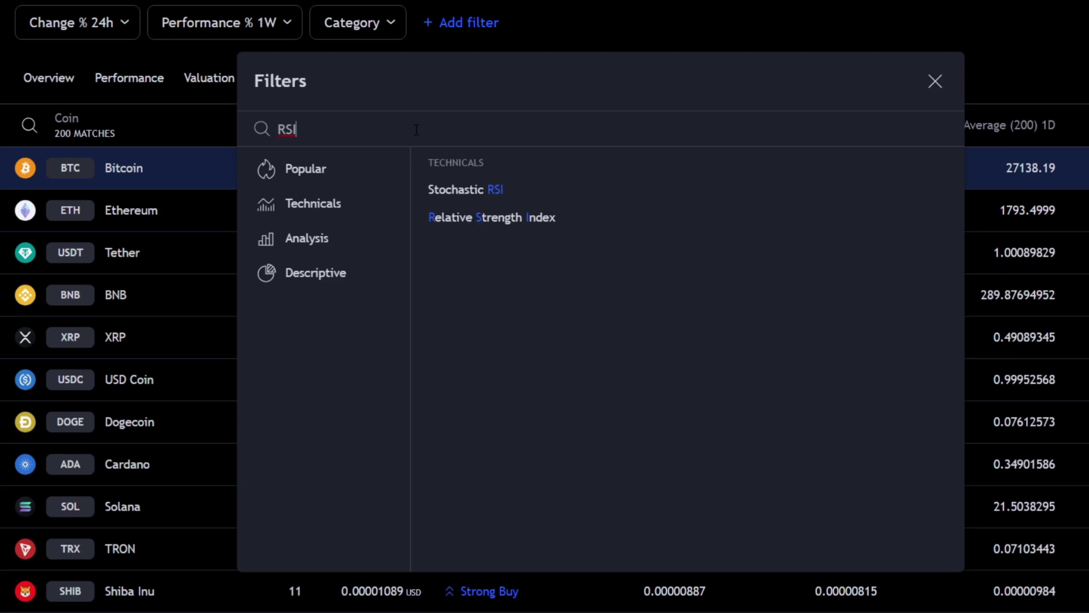
{"action": "key", "text": "BackSpace"}
{"action": "key", "text": "BackSpace"}
{"action": "key", "text": "BackSpace"}
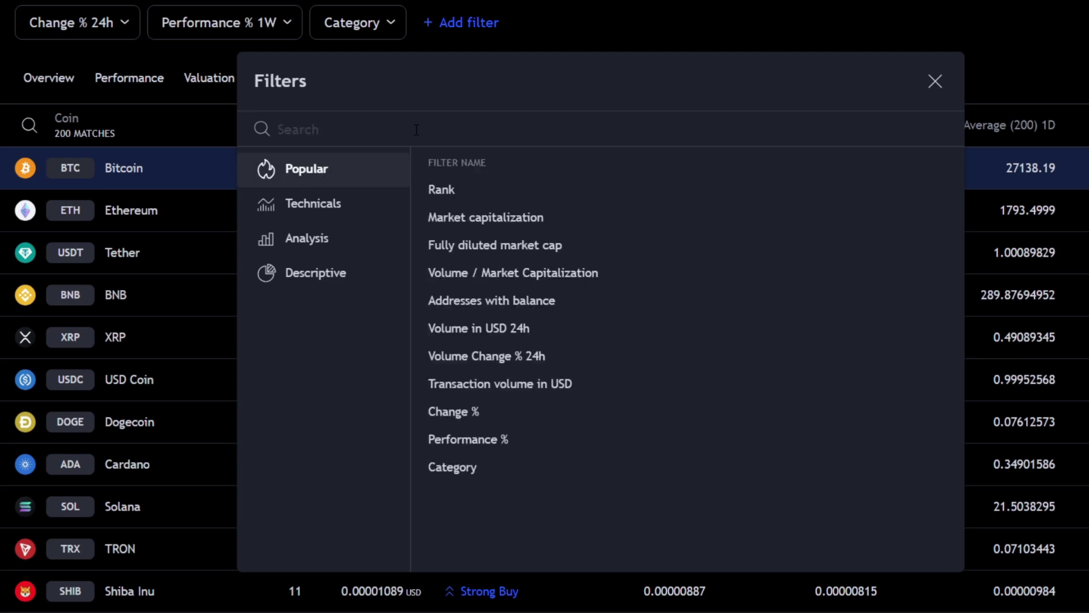
{"action": "left_click", "coordinate": [344, 201]}
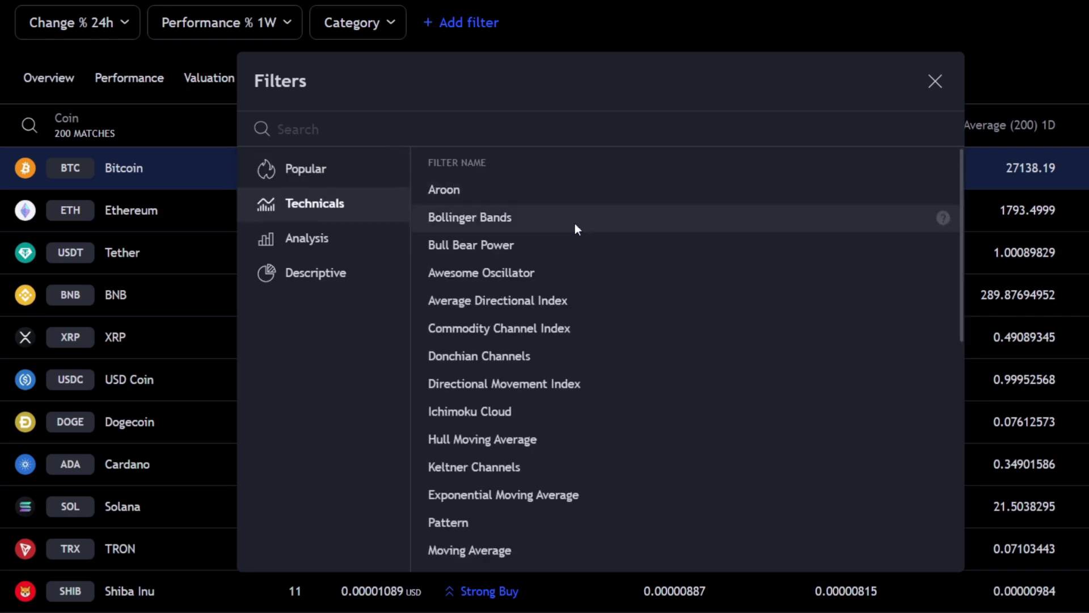
{"action": "scroll", "coordinate": [596, 244], "scroll_direction": "down", "scroll_amount": 5}
{"action": "scroll", "coordinate": [595, 273], "scroll_direction": "down", "scroll_amount": 3}
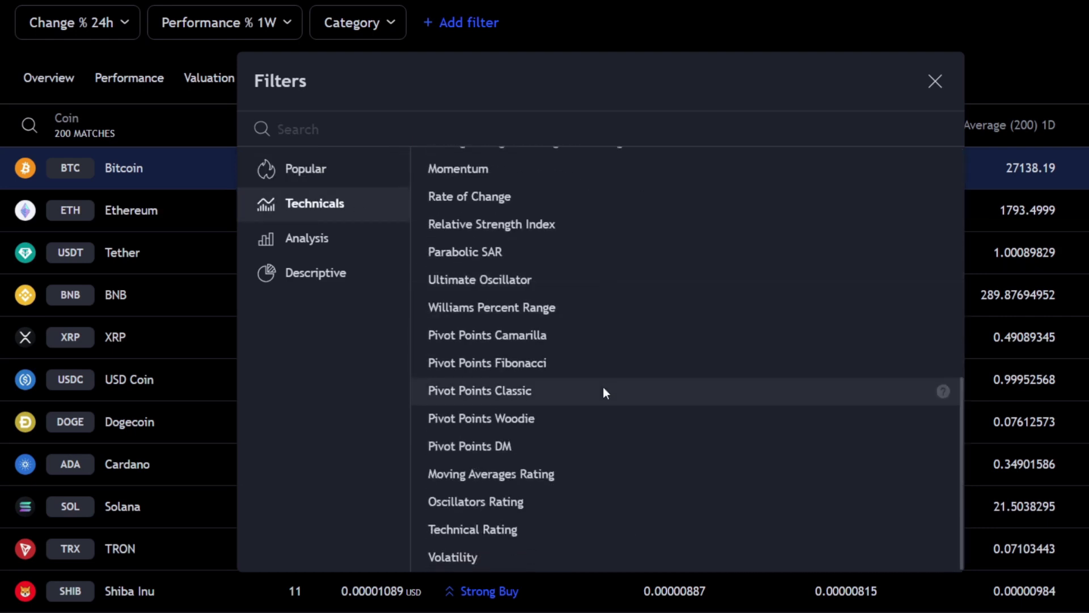
- Add a Technical Rating 1D filter set to Strong Buy, leaving 10 coins led by Shiba Inu
{"action": "left_click", "coordinate": [496, 529]}
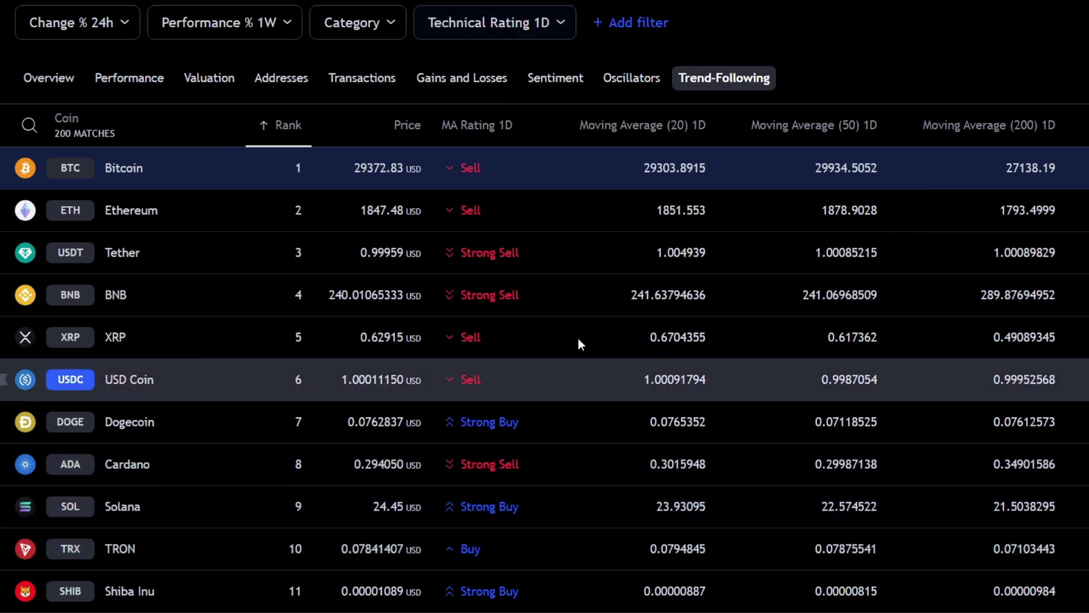
{"action": "left_click", "coordinate": [562, 25]}
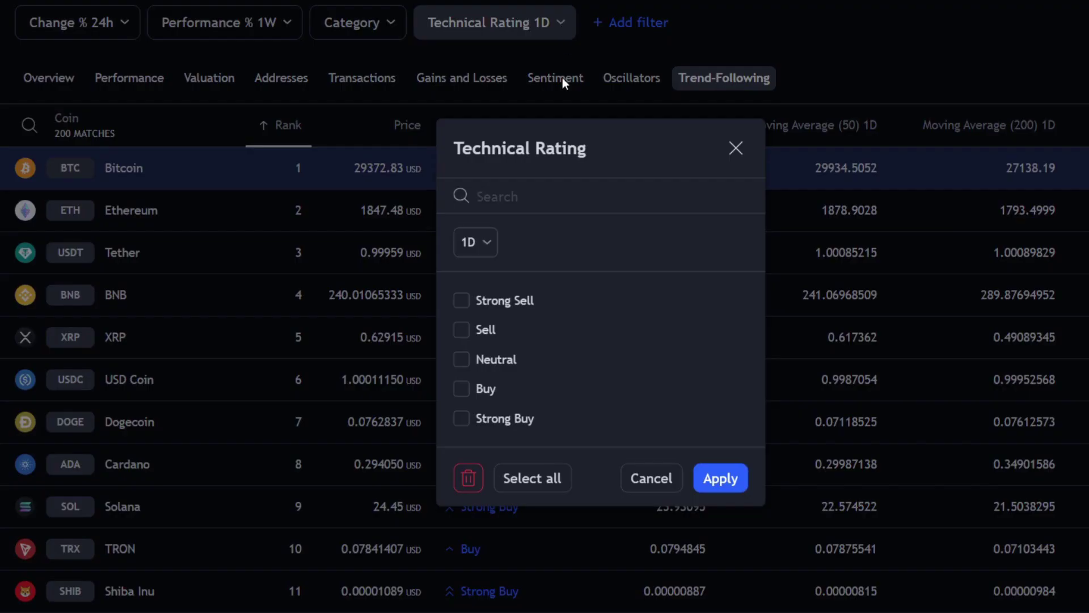
{"action": "left_click", "coordinate": [462, 418]}
{"action": "left_click", "coordinate": [722, 478]}
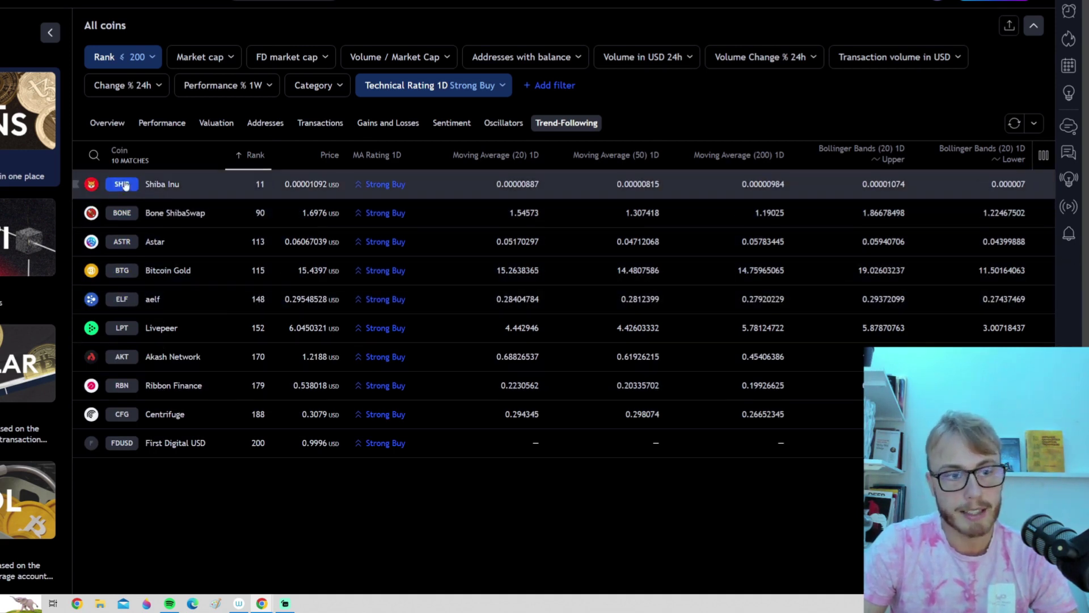
{"action": "left_click", "coordinate": [260, 187]}
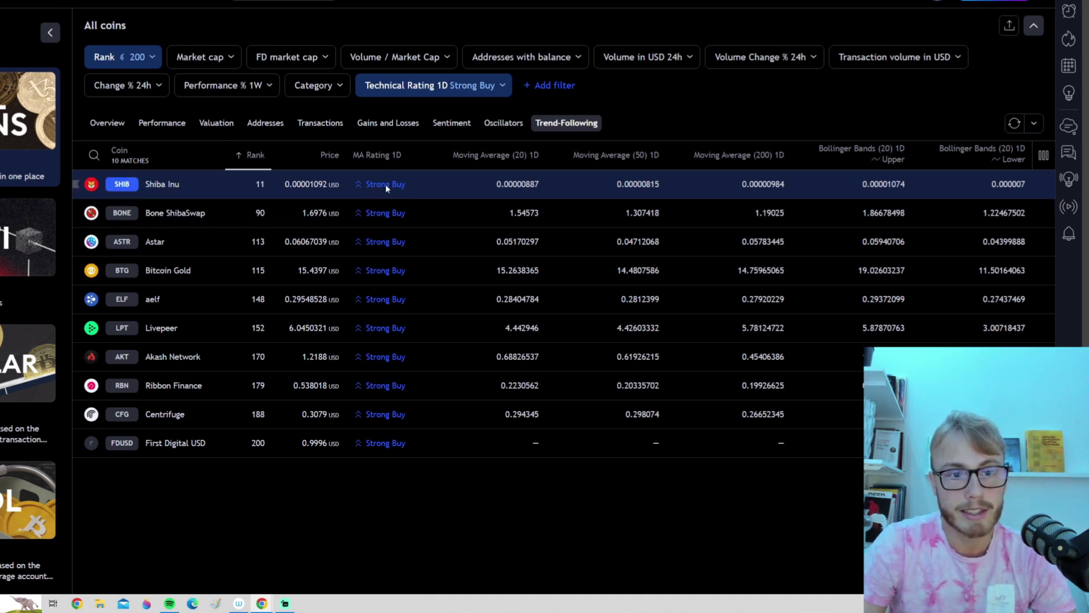
- Add Buy to the Technical Rating 1D filter and scroll through the 49 matches led by Dogecoin
{"action": "left_click", "coordinate": [488, 85]}
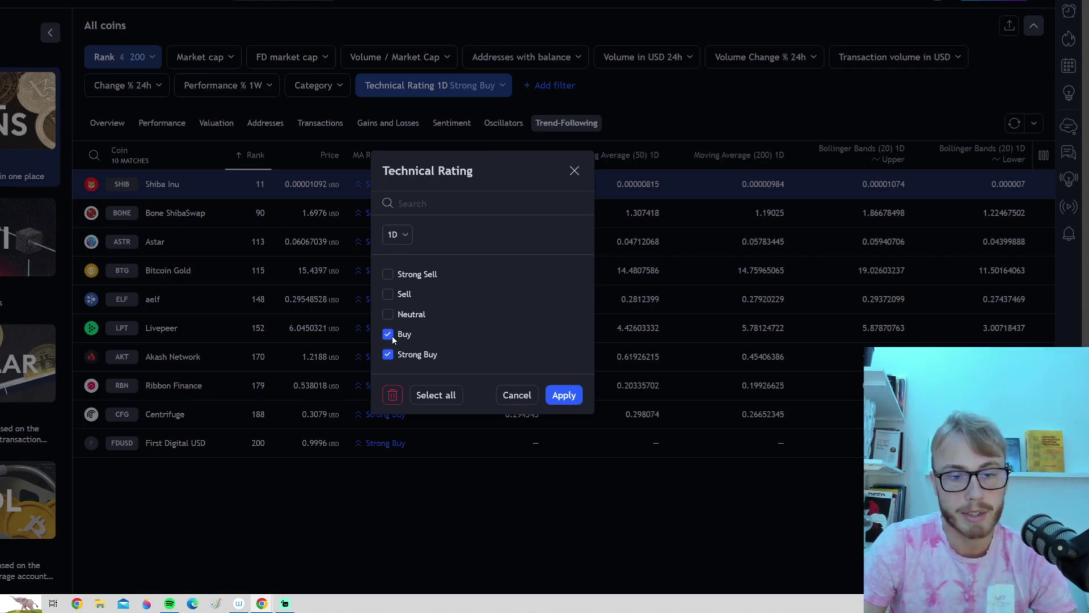
{"action": "left_click", "coordinate": [564, 395]}
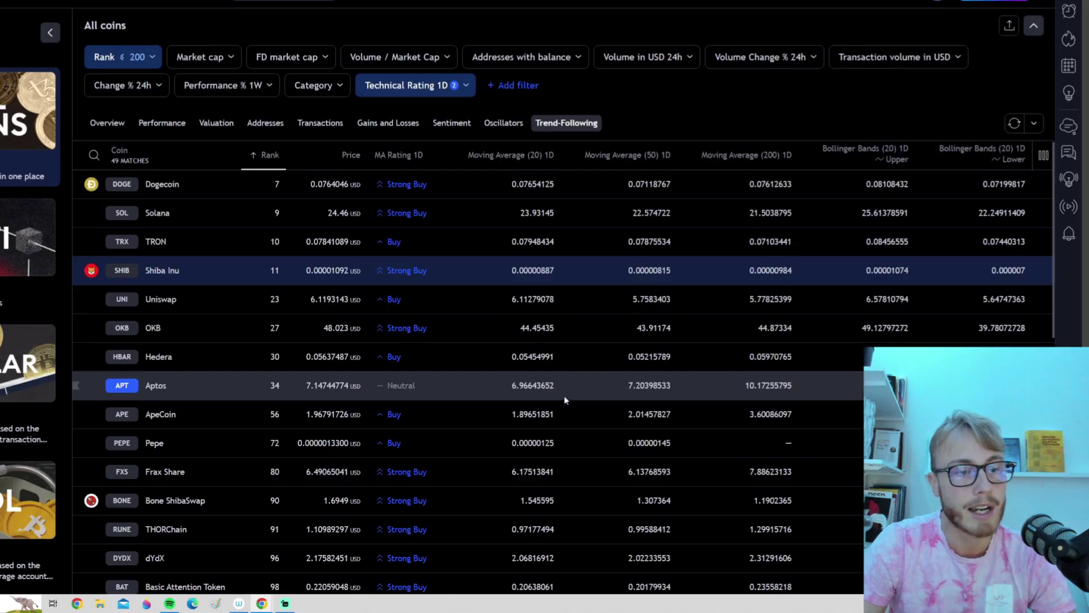
{"action": "scroll", "coordinate": [394, 317], "scroll_direction": "down", "scroll_amount": 3}
{"action": "scroll", "coordinate": [380, 313], "scroll_direction": "up", "scroll_amount": 3}
{"action": "scroll", "coordinate": [391, 340], "scroll_direction": "down", "scroll_amount": 15}
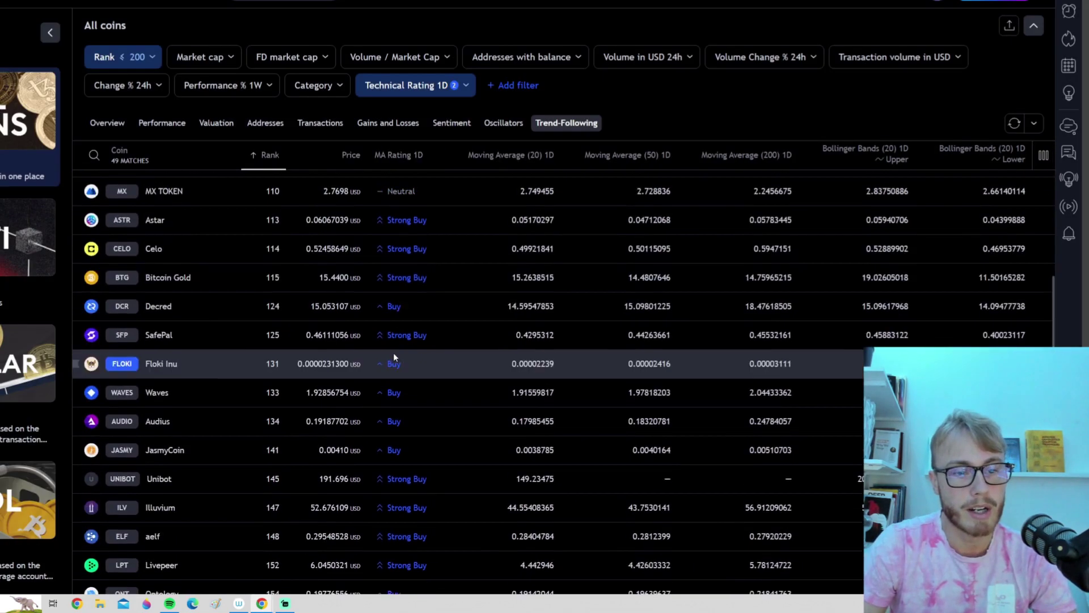
{"action": "scroll", "coordinate": [392, 359], "scroll_direction": "down", "scroll_amount": 1}
{"action": "scroll", "coordinate": [374, 340], "scroll_direction": "up", "scroll_amount": 15}
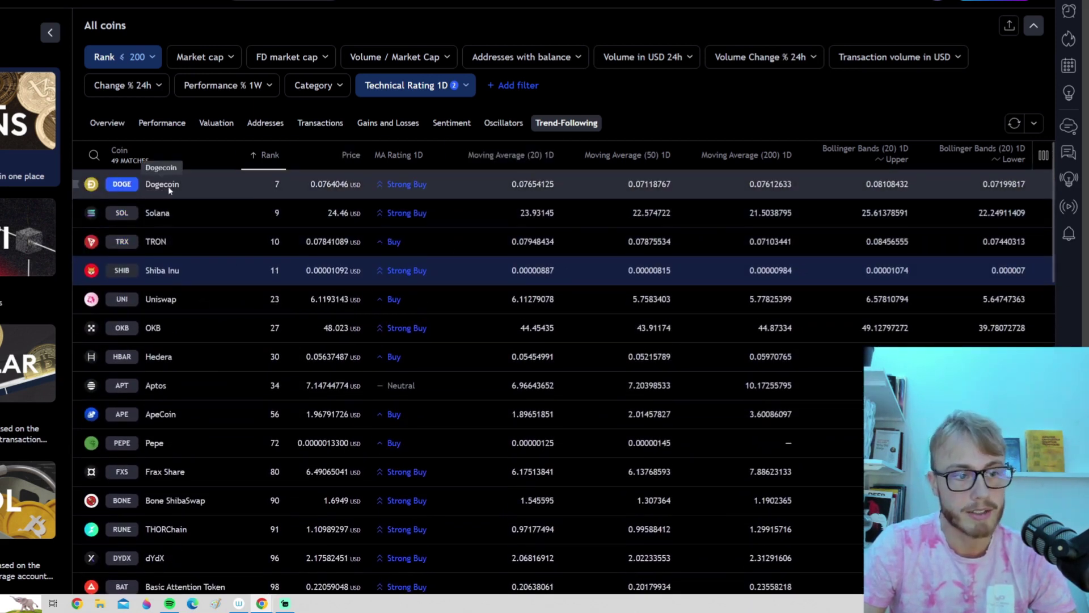
{"action": "scroll", "coordinate": [315, 397], "scroll_direction": "down", "scroll_amount": 5}
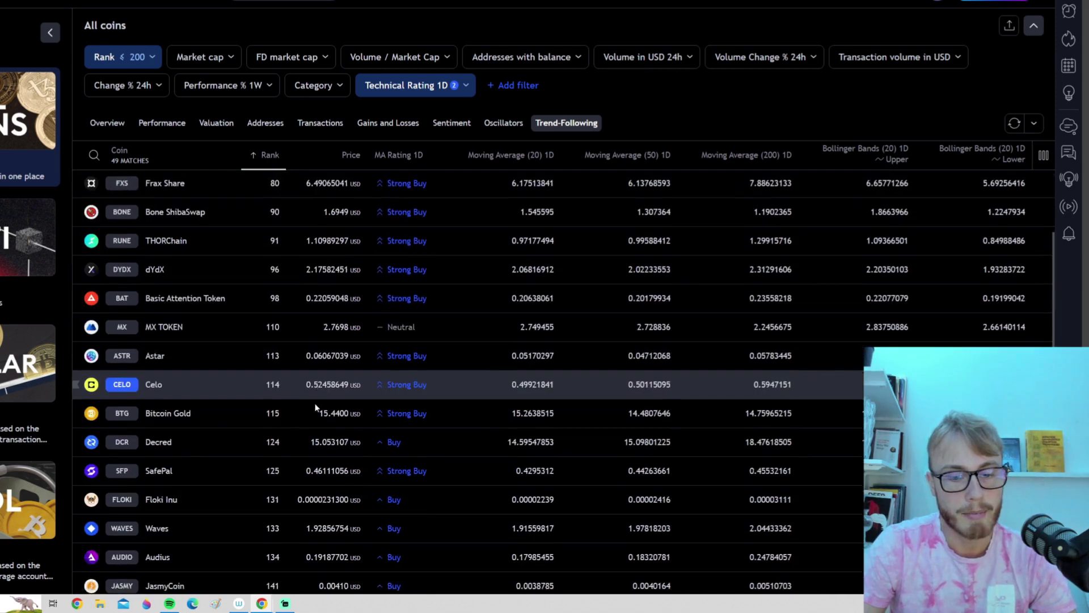
{"action": "scroll", "coordinate": [312, 417], "scroll_direction": "down", "scroll_amount": 2}
{"action": "scroll", "coordinate": [310, 416], "scroll_direction": "up", "scroll_amount": 7}
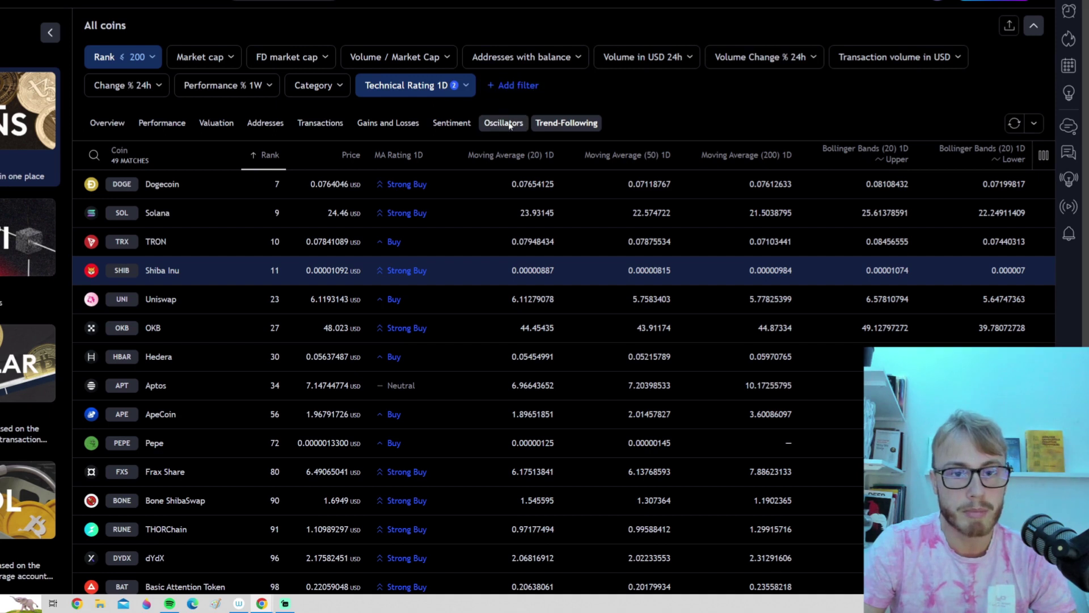
- Reopen the Filters dialog on Technicals and scroll its list starting with Aroon and Bollinger Bands
{"action": "left_click", "coordinate": [503, 93]}
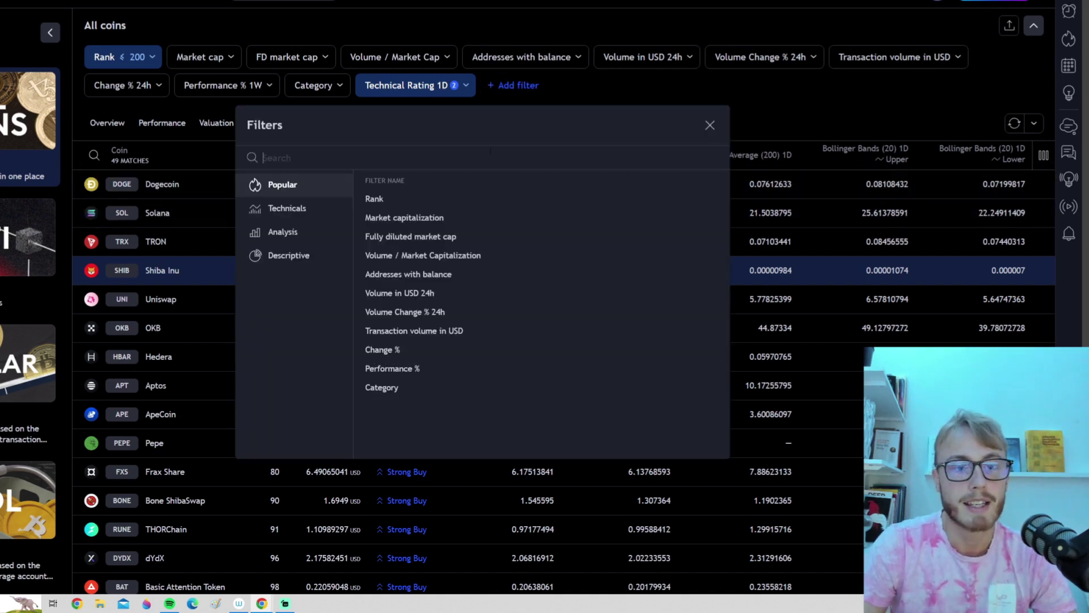
{"action": "left_click", "coordinate": [278, 209]}
{"action": "scroll", "coordinate": [482, 340], "scroll_direction": "down", "scroll_amount": 5}
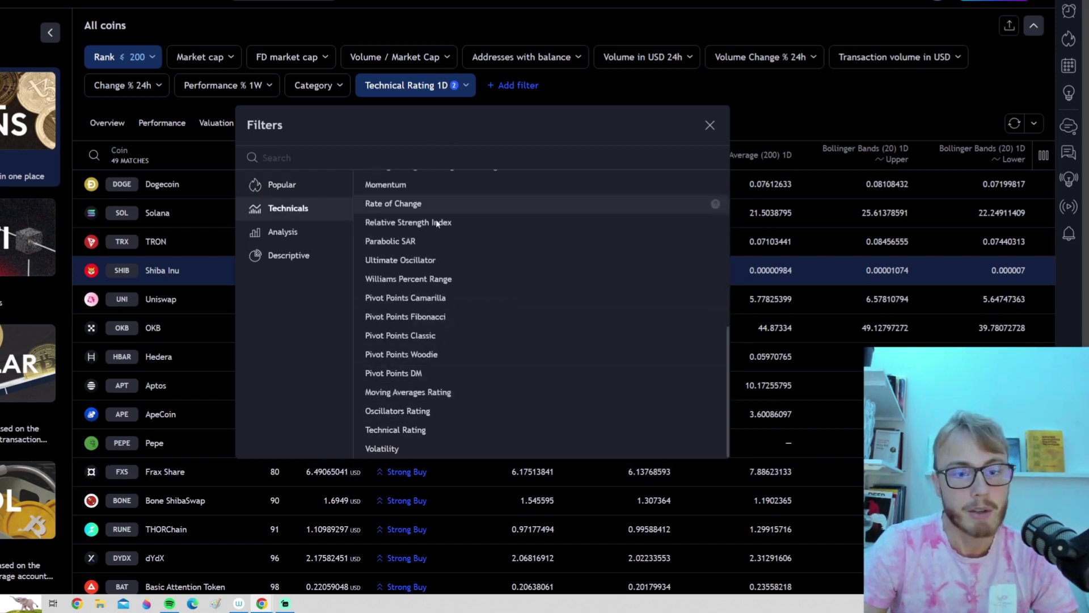
{"action": "scroll", "coordinate": [426, 261], "scroll_direction": "up", "scroll_amount": 5}
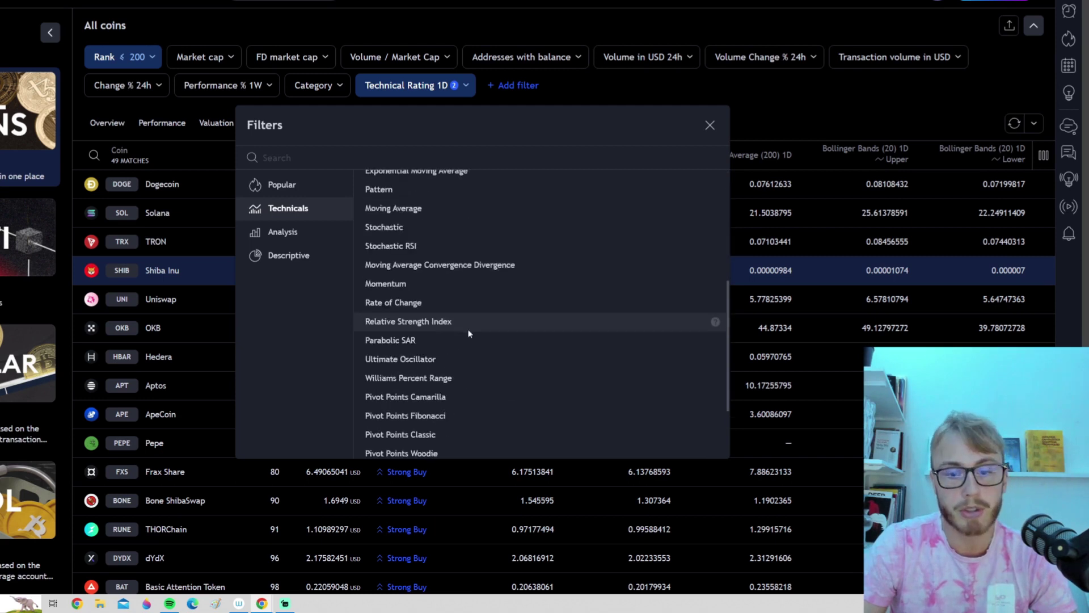
{"action": "scroll", "coordinate": [476, 343], "scroll_direction": "down", "scroll_amount": 2}
{"action": "scroll", "coordinate": [497, 380], "scroll_direction": "up", "scroll_amount": 6}
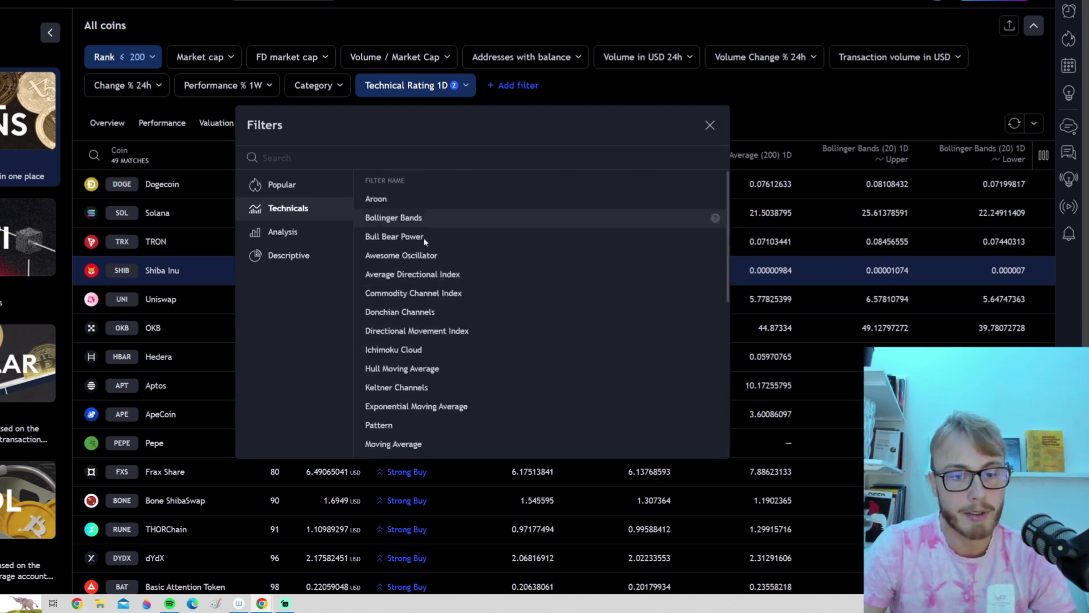